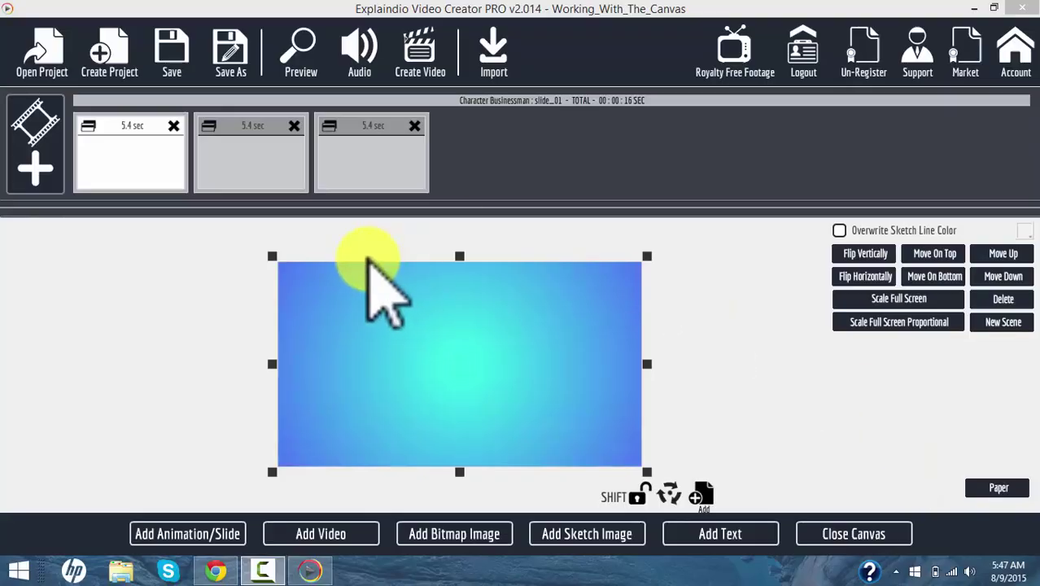
# - Browse the slides, close the canvas and play the first scene with the businessman and his captions
pyautogui.click(244, 155)
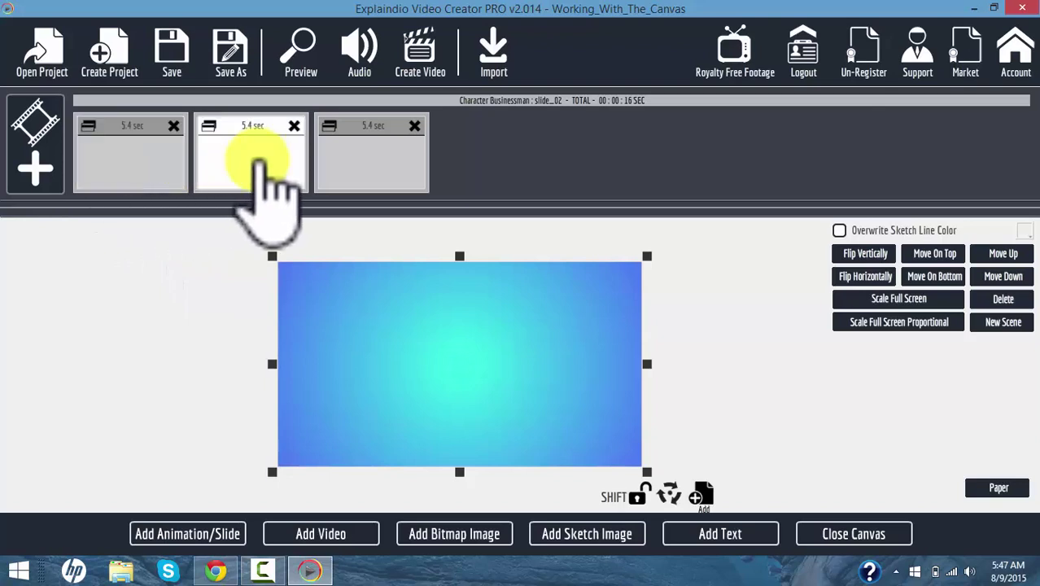
pyautogui.click(395, 167)
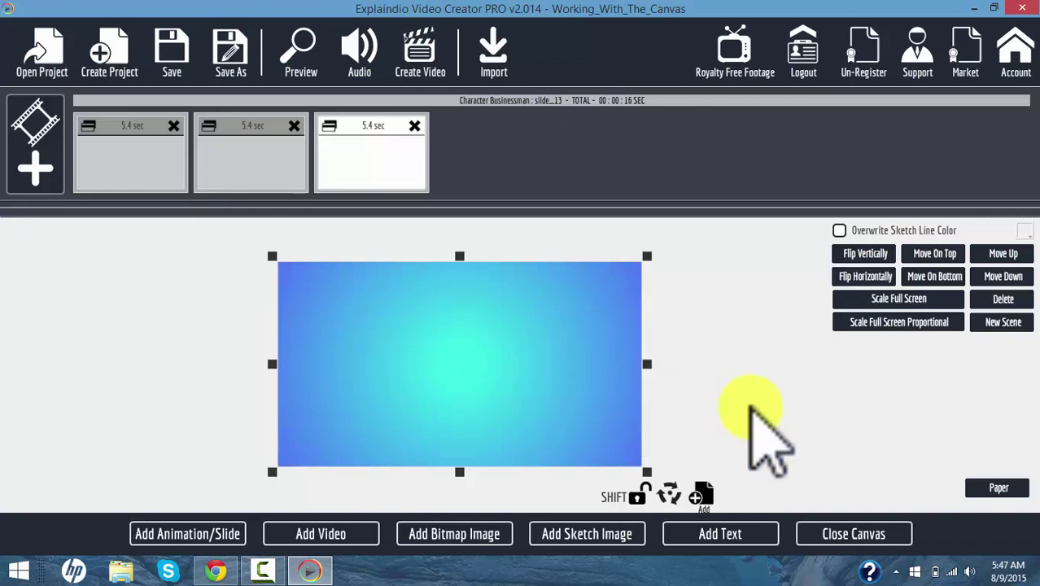
pyautogui.click(144, 167)
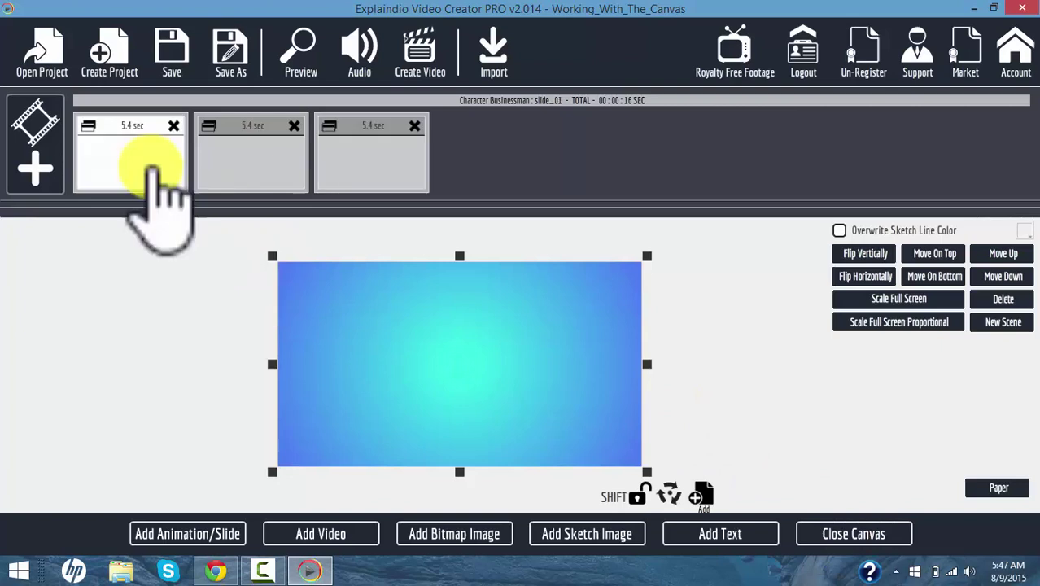
pyautogui.click(856, 536)
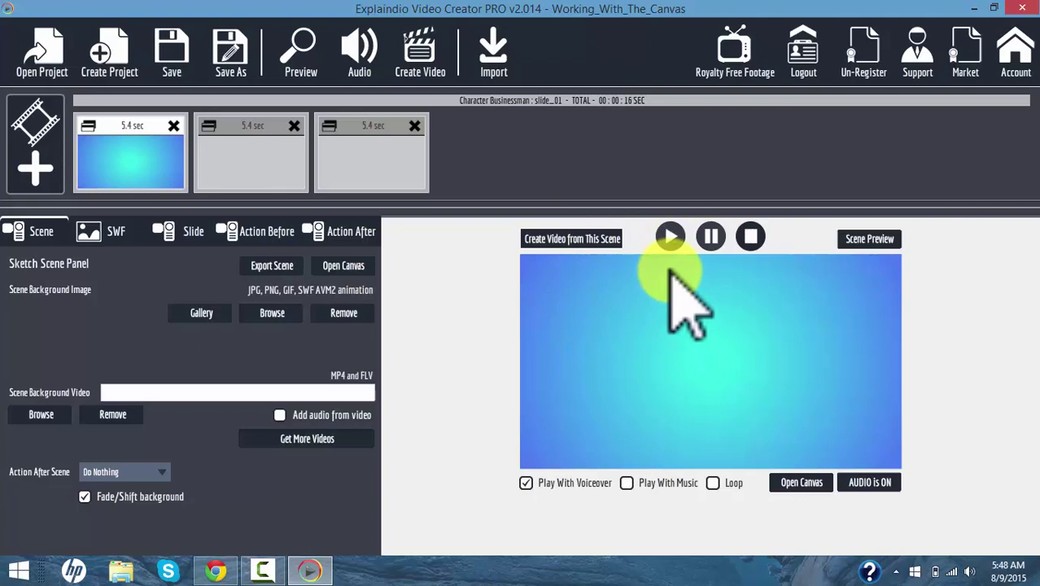
pyautogui.click(670, 238)
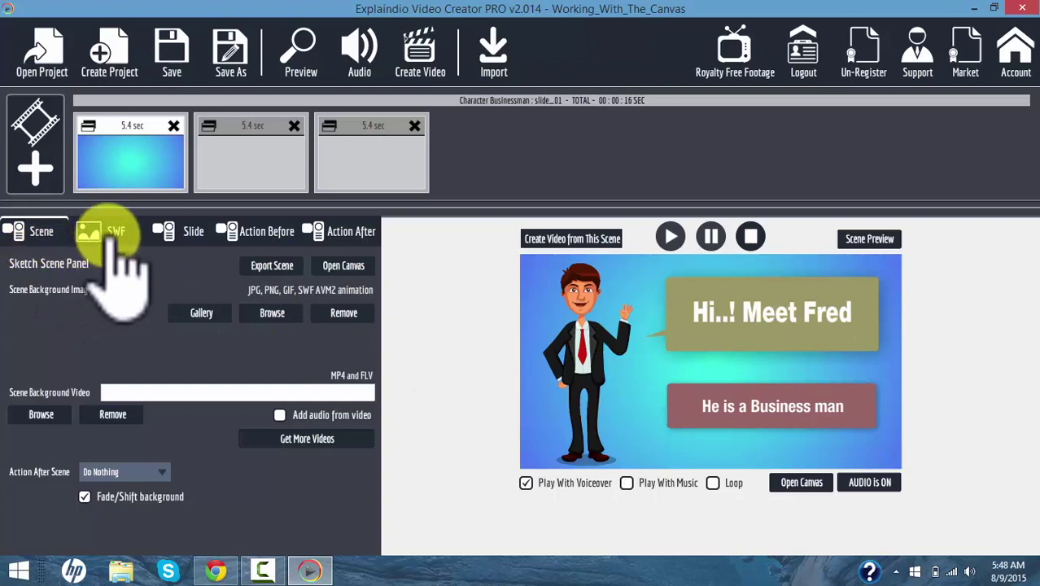
# - Open Customize This Animation on the first slide to show Text Areas 1 and 2
pyautogui.click(179, 235)
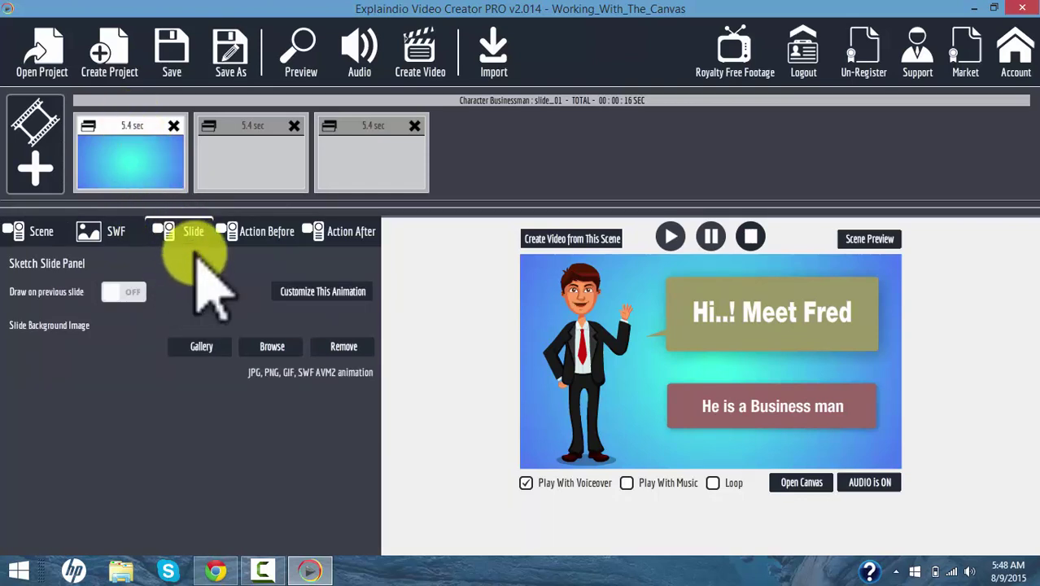
pyautogui.click(323, 293)
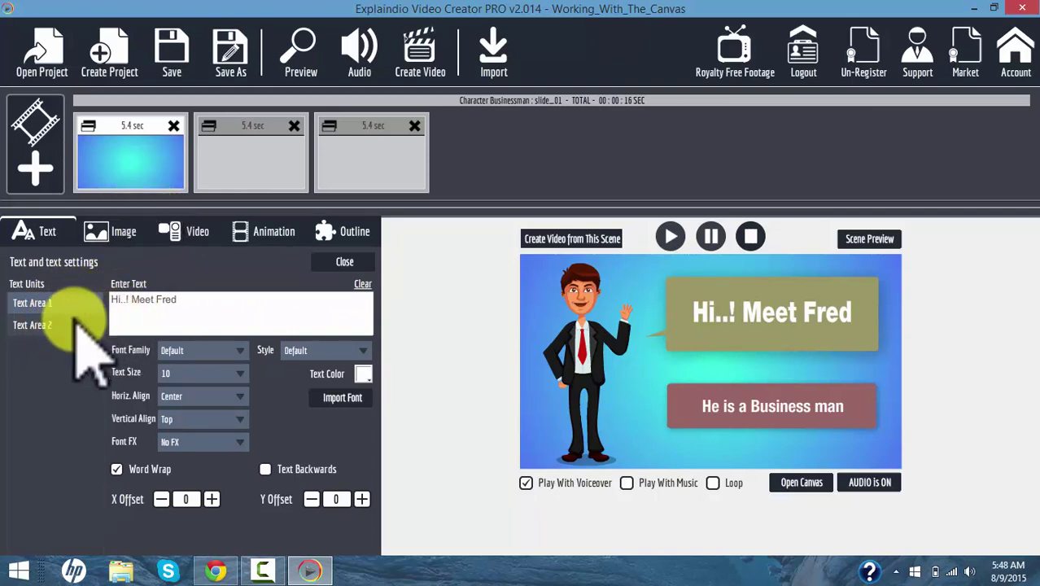
# - Rewrite the first caption in Text Area 1 to "Hi, I'm Jim."
pyautogui.click(31, 325)
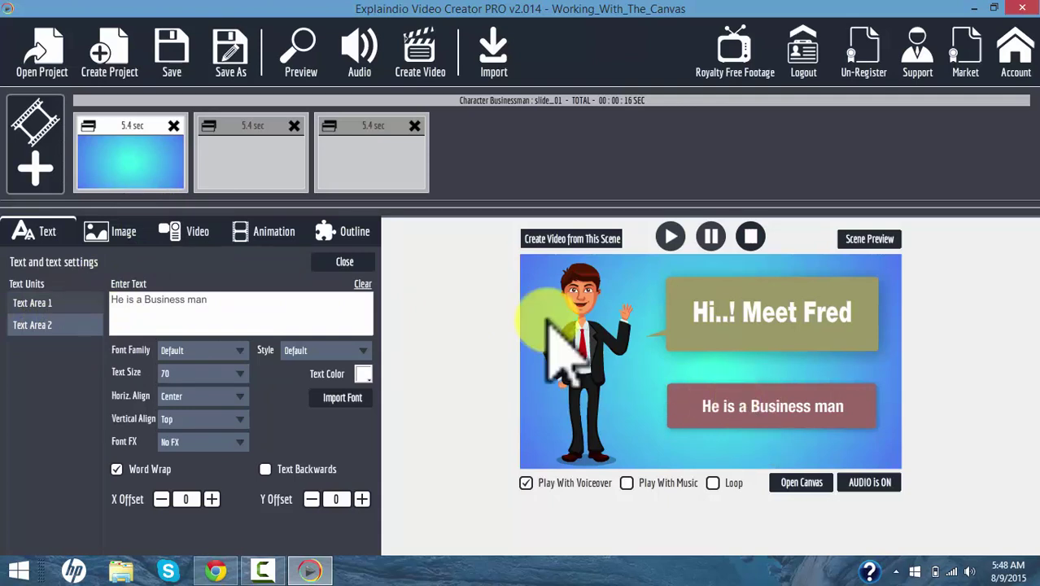
pyautogui.click(34, 303)
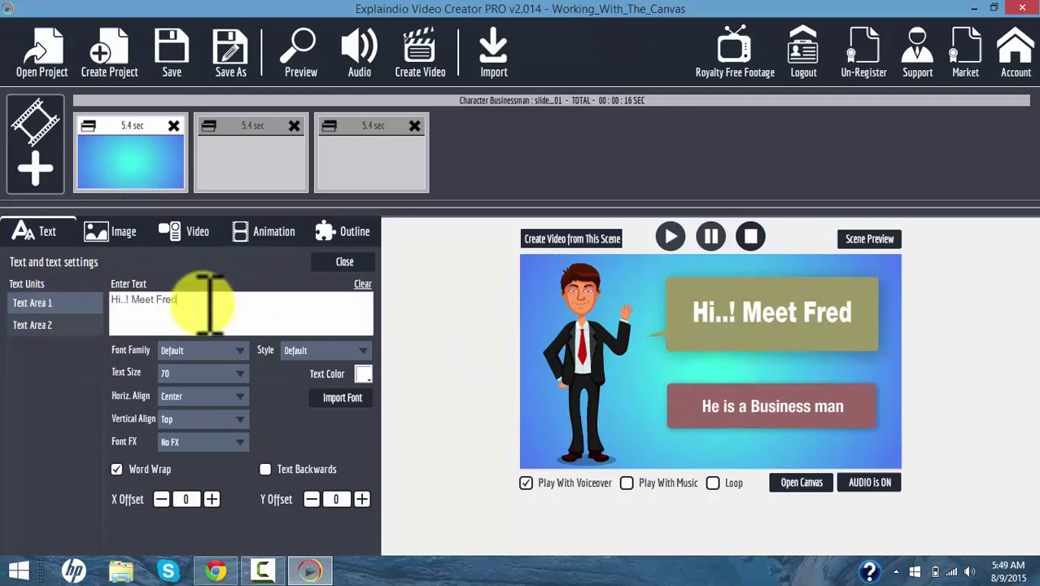
pyautogui.press('BackSpace')
pyautogui.press('BackSpace')
pyautogui.press('BackSpace')
pyautogui.press('BackSpace')
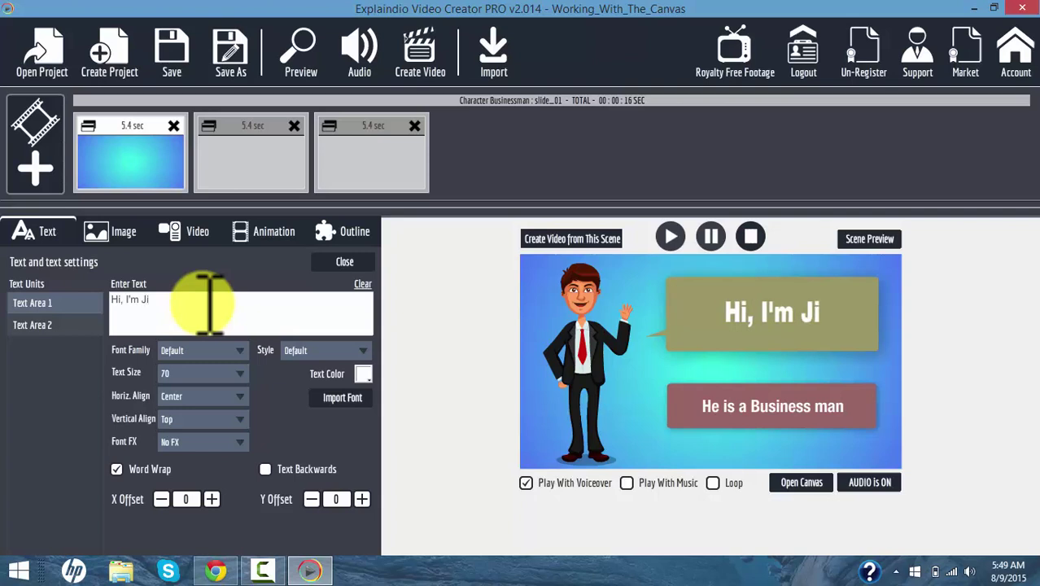
pyautogui.write('m.')
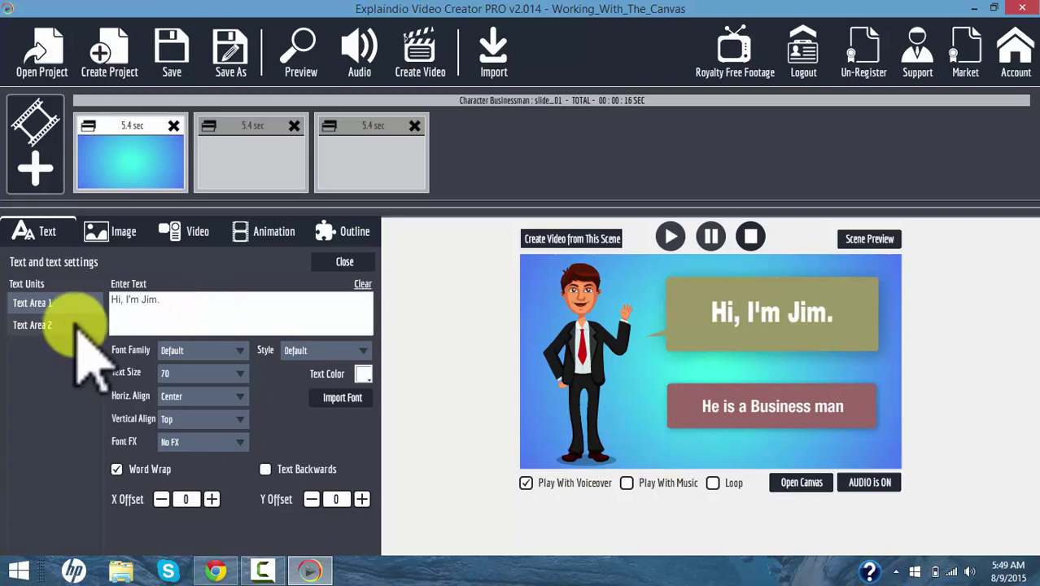
# - Replace Text Area 2's caption with "He is a real estate agent."
pyautogui.click(32, 325)
pyautogui.moveTo(209, 297); pyautogui.dragTo(79, 300)
pyautogui.write('He is a real estate agent.')
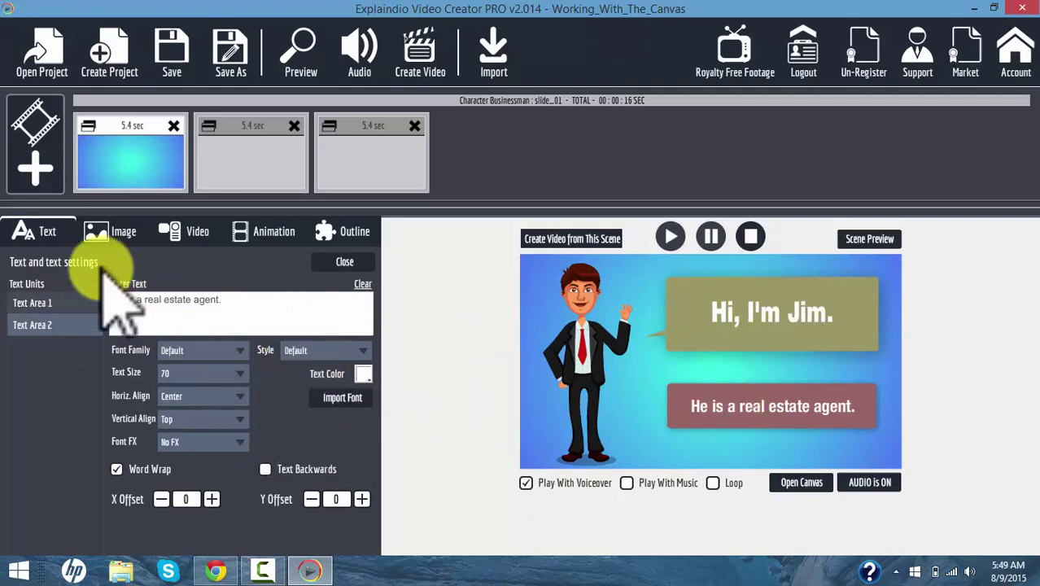
pyautogui.click(51, 304)
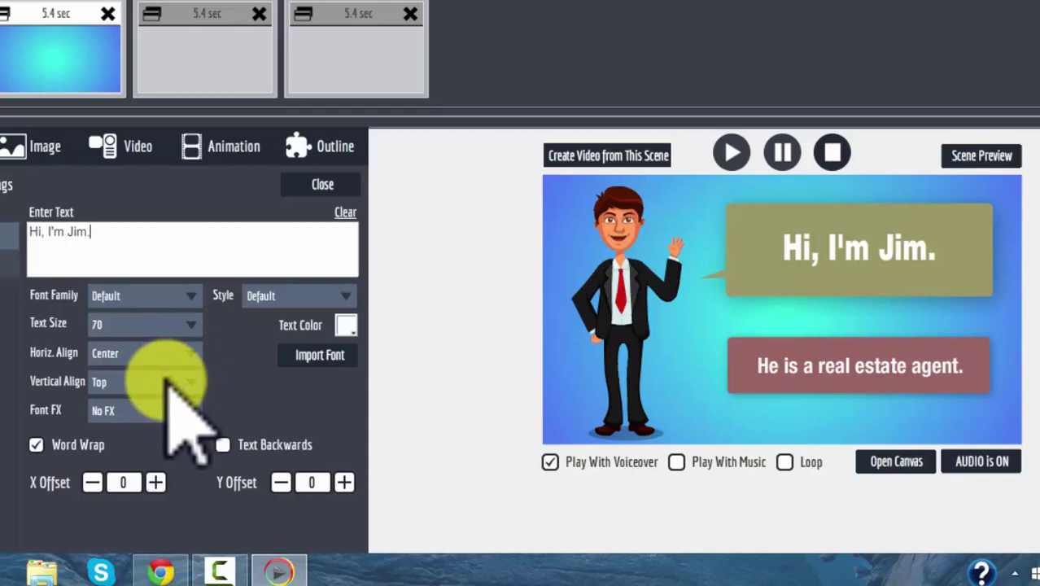
pyautogui.click(168, 380)
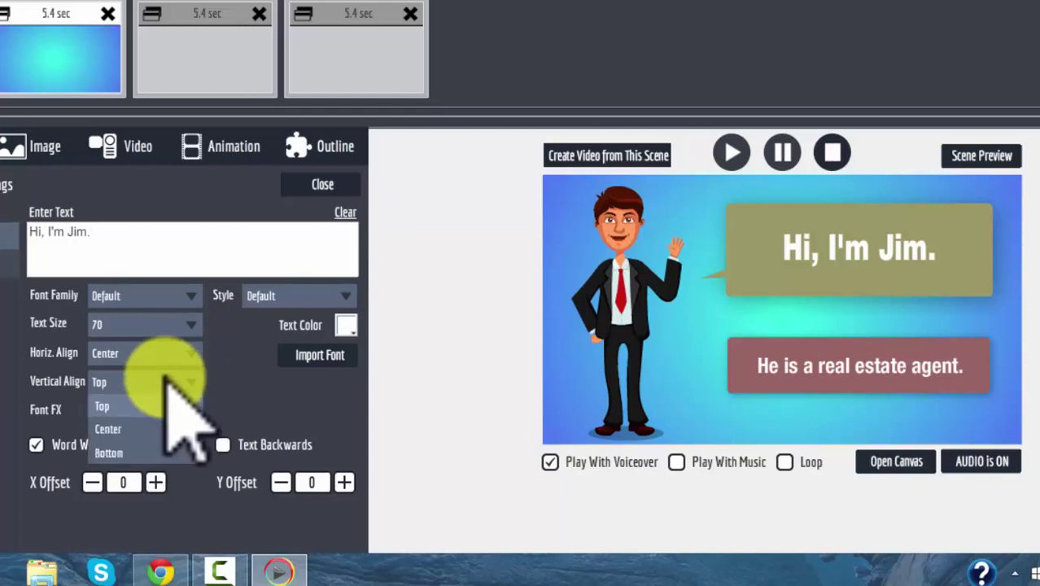
pyautogui.click(167, 379)
pyautogui.click(168, 410)
pyautogui.click(171, 407)
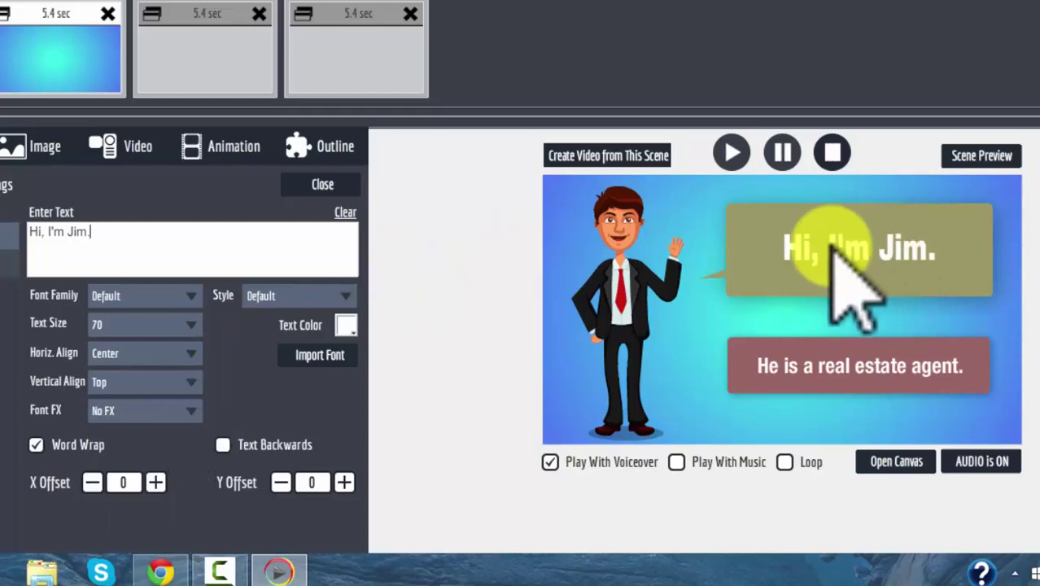
pyautogui.click(274, 262)
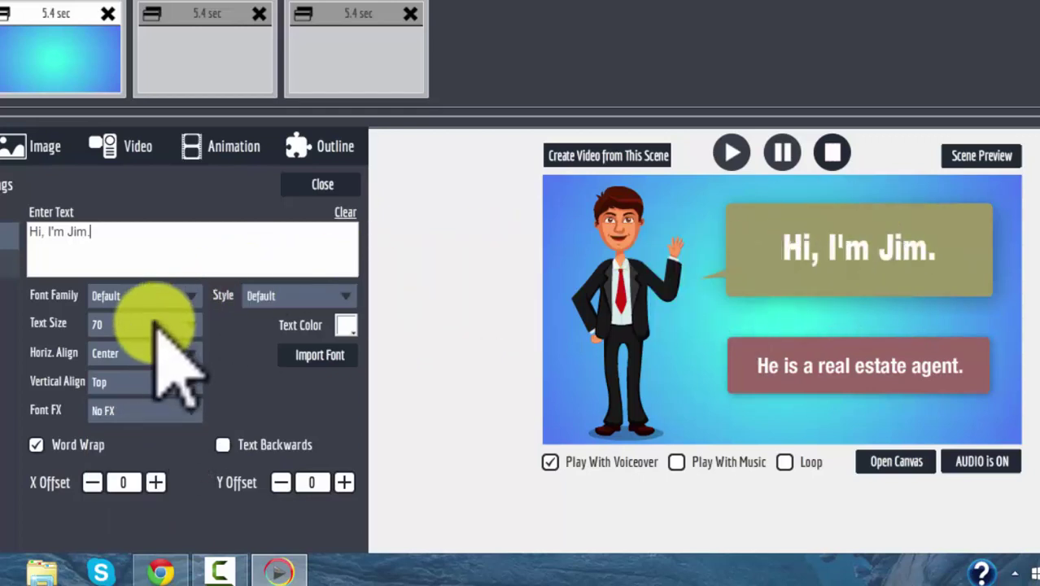
# - Browse the font families and set the "Hi, I'm Jim." caption to Anton
pyautogui.click(196, 296)
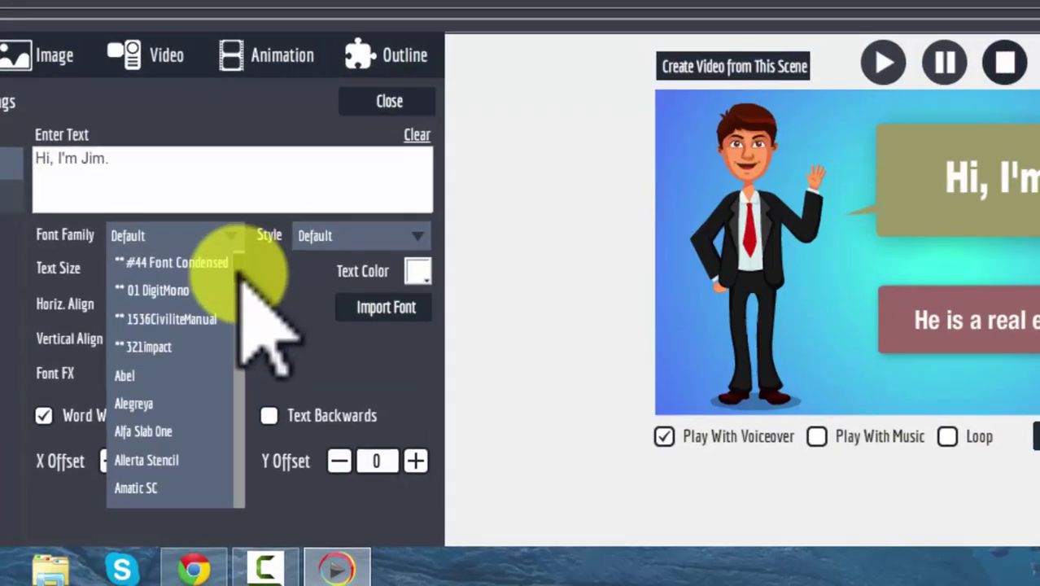
pyautogui.scroll(-2, 200, 329)
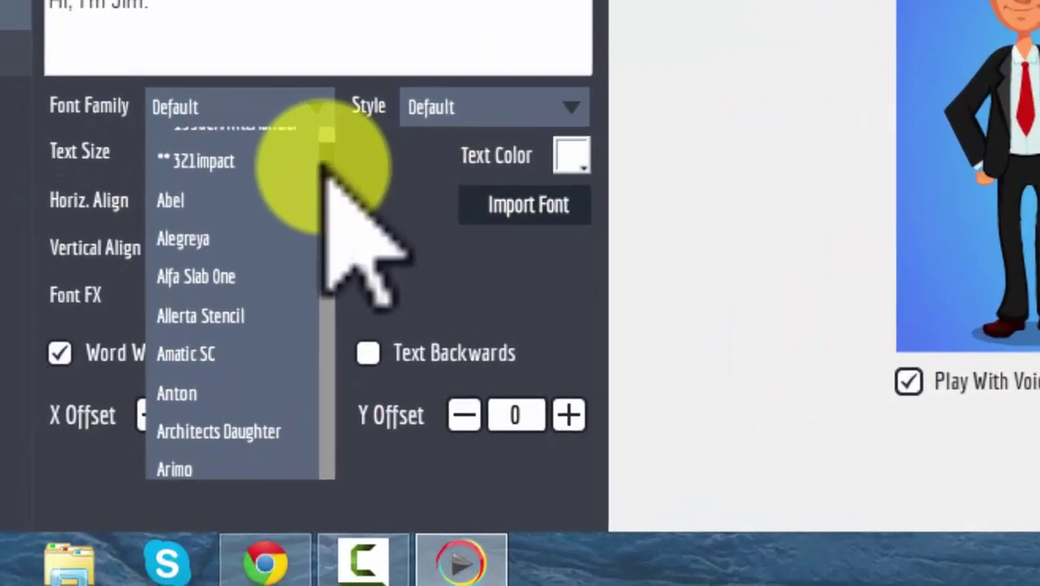
pyautogui.scroll(1, 196, 332)
pyautogui.scroll(2, 370, 102)
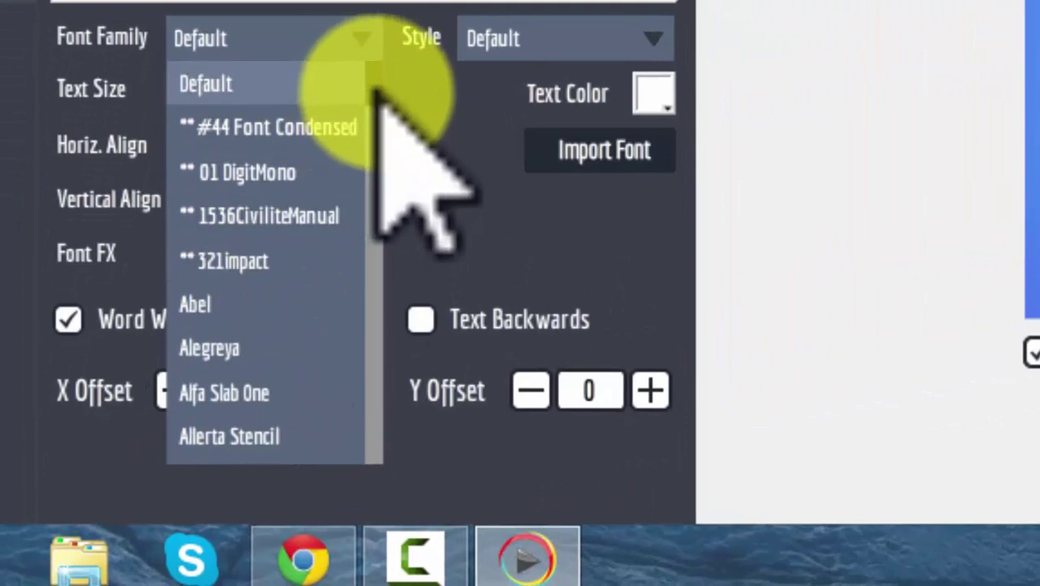
pyautogui.scroll(-3, 377, 93)
pyautogui.scroll(3, 377, 106)
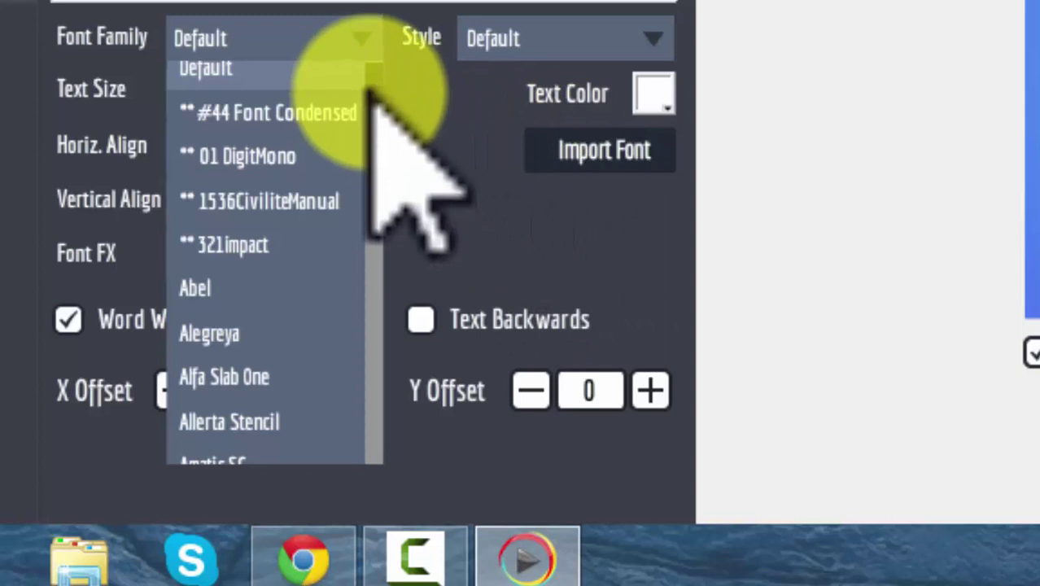
pyautogui.moveTo(372, 96); pyautogui.dragTo(371, 114)
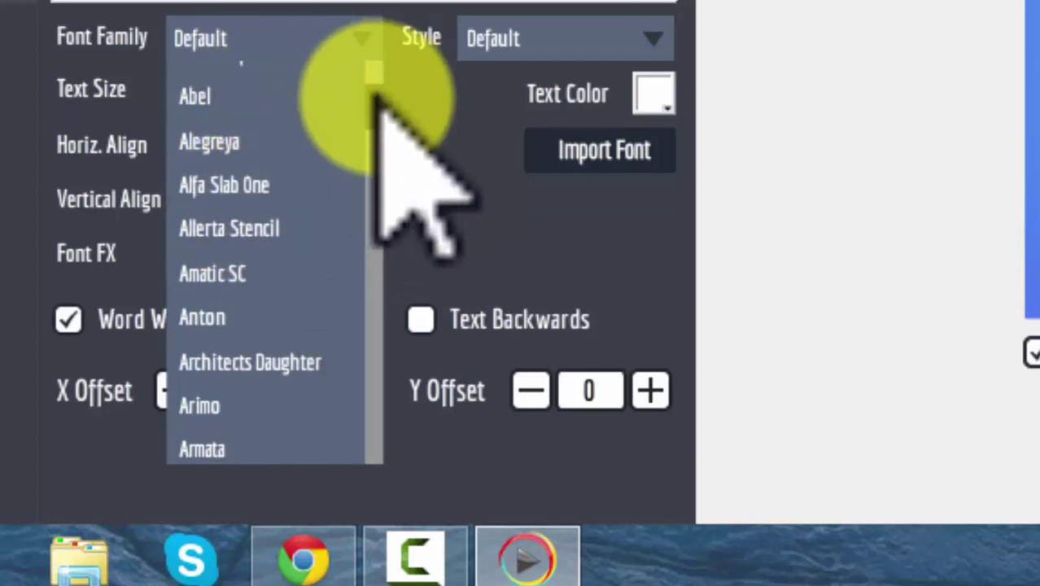
pyautogui.scroll(2, 379, 81)
pyautogui.scroll(-1, 374, 94)
pyautogui.moveTo(373, 96)
pyautogui.mouseDown()
pyautogui.moveTo(371, 198)
pyautogui.moveTo(371, 102)
pyautogui.mouseUp()
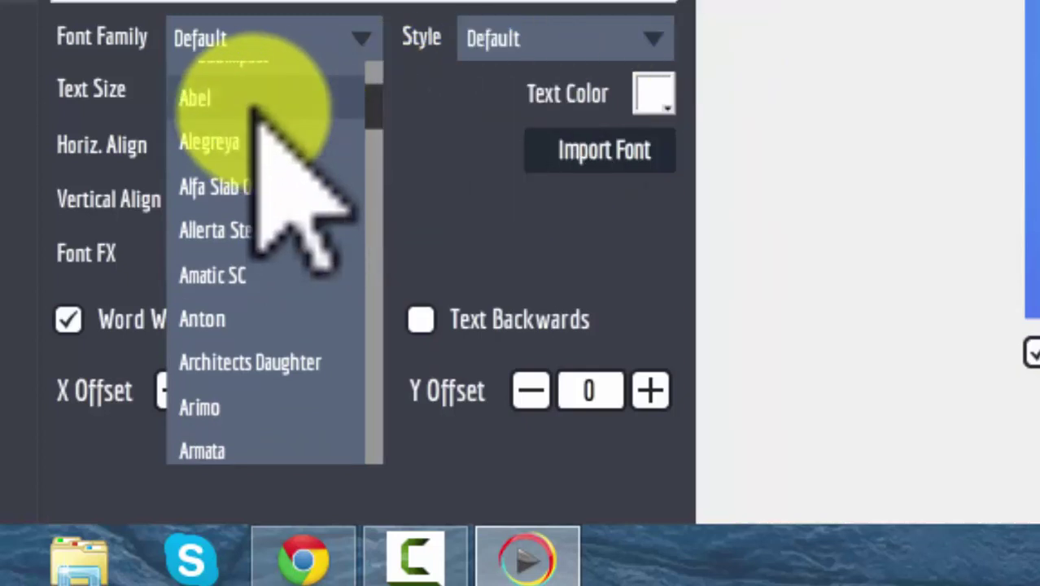
pyautogui.click(253, 317)
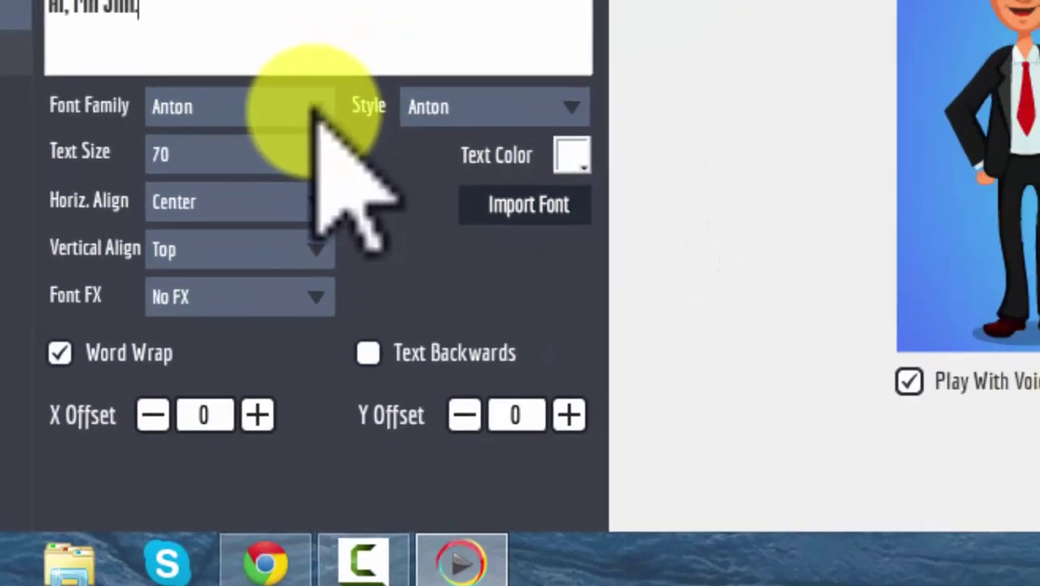
# - Try Architects Daughter, then Changa One as the caption's font family
pyautogui.click(360, 38)
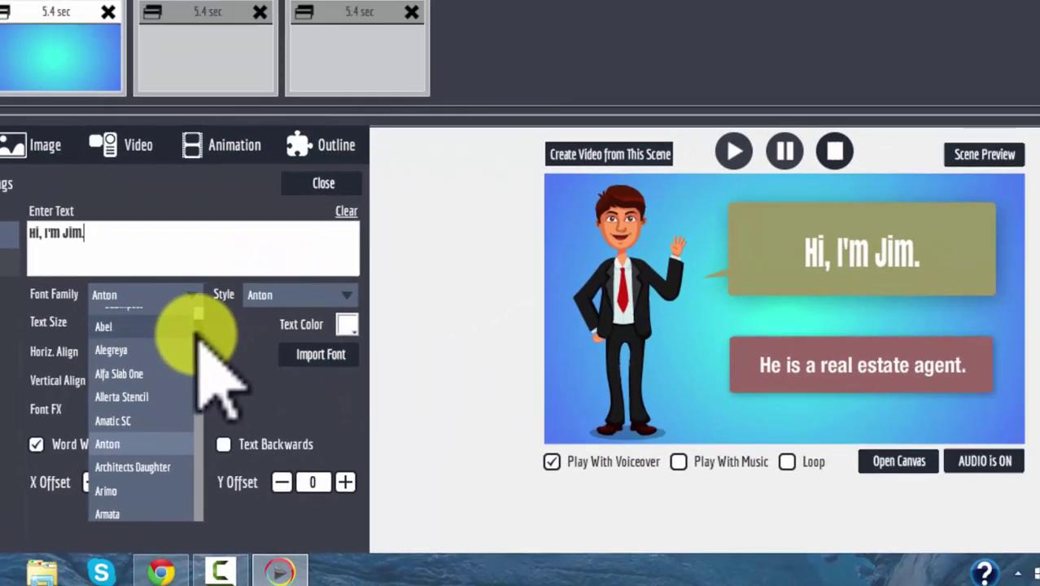
pyautogui.scroll(-5, 198, 337)
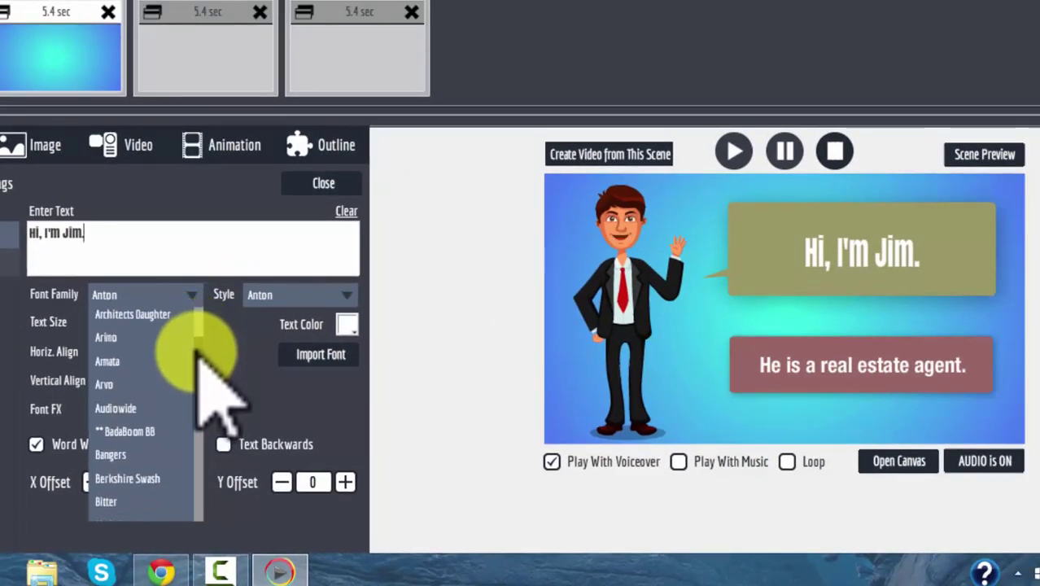
pyautogui.click(166, 317)
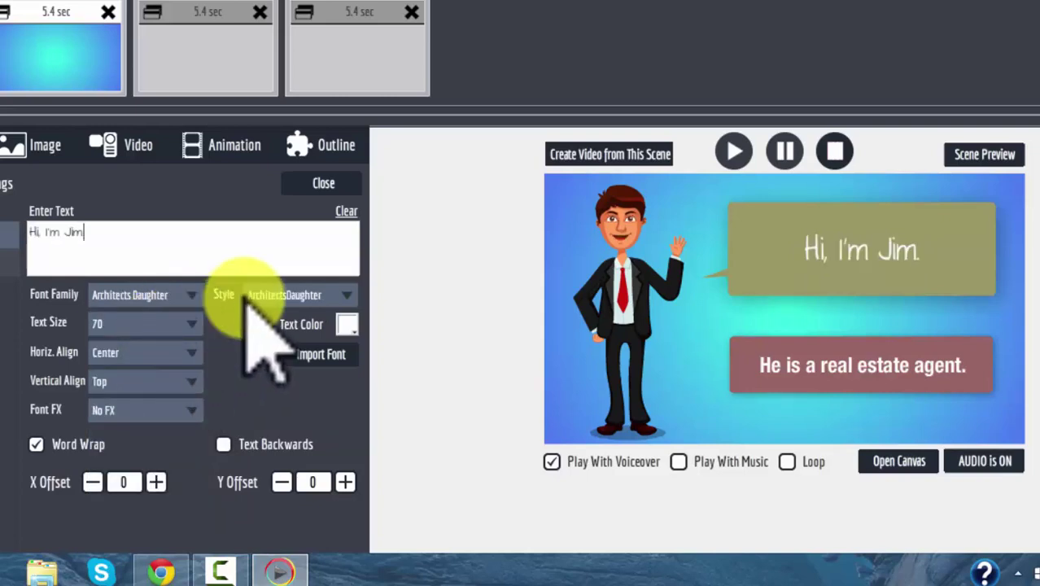
pyautogui.click(194, 297)
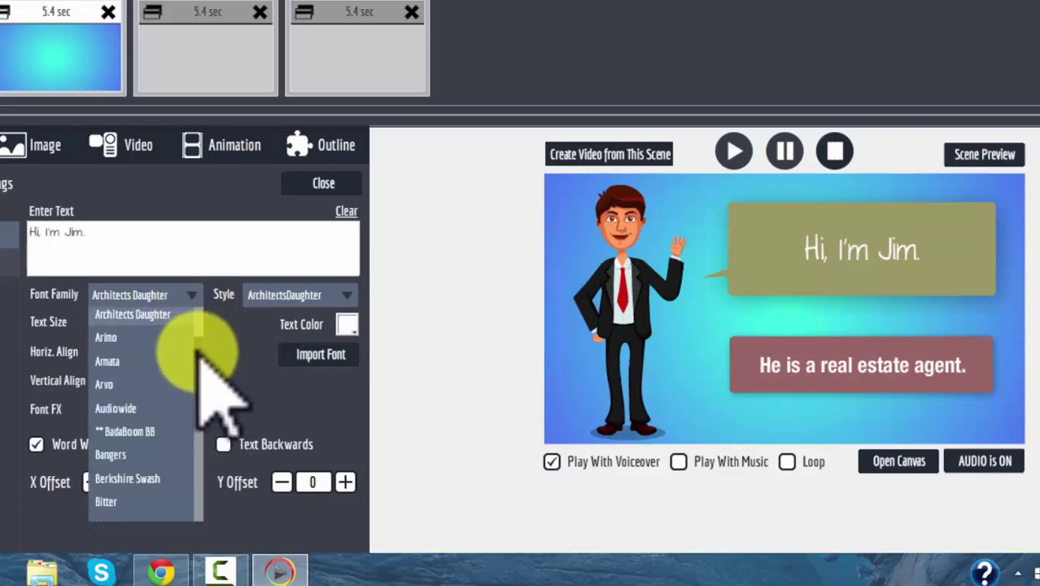
pyautogui.scroll(-1, 198, 352)
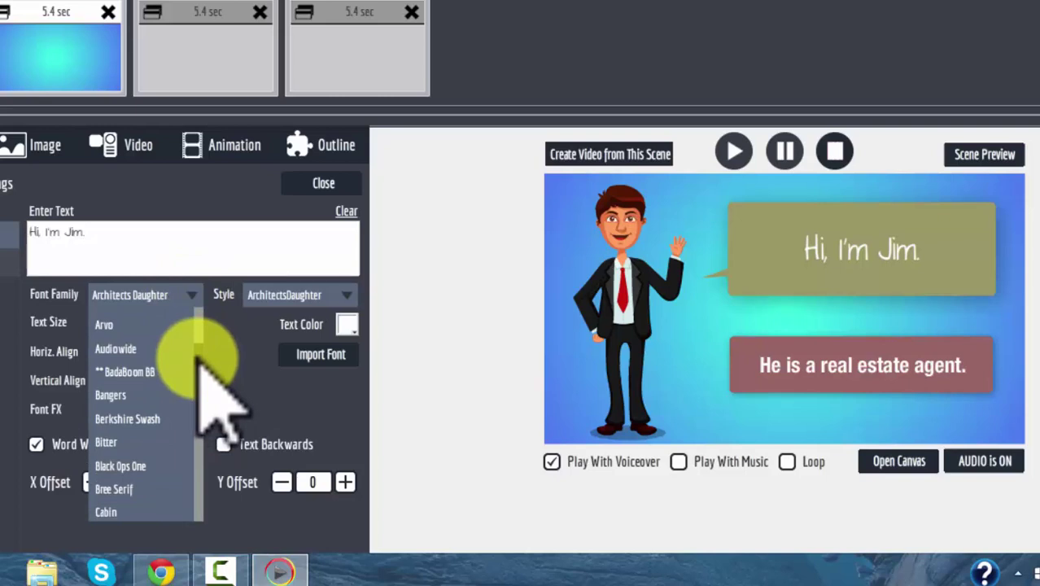
pyautogui.scroll(-4, 197, 362)
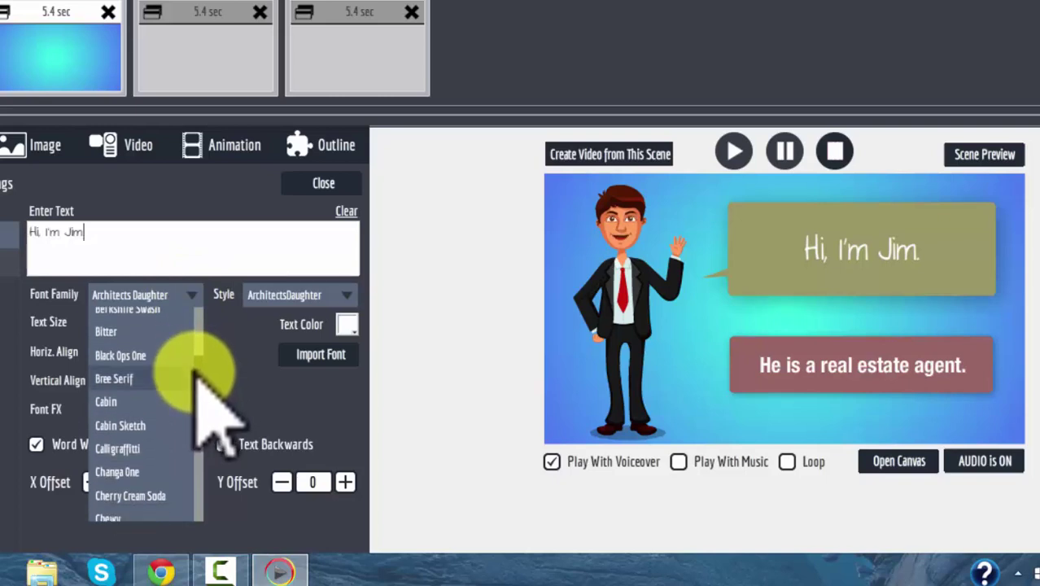
pyautogui.scroll(-1, 199, 391)
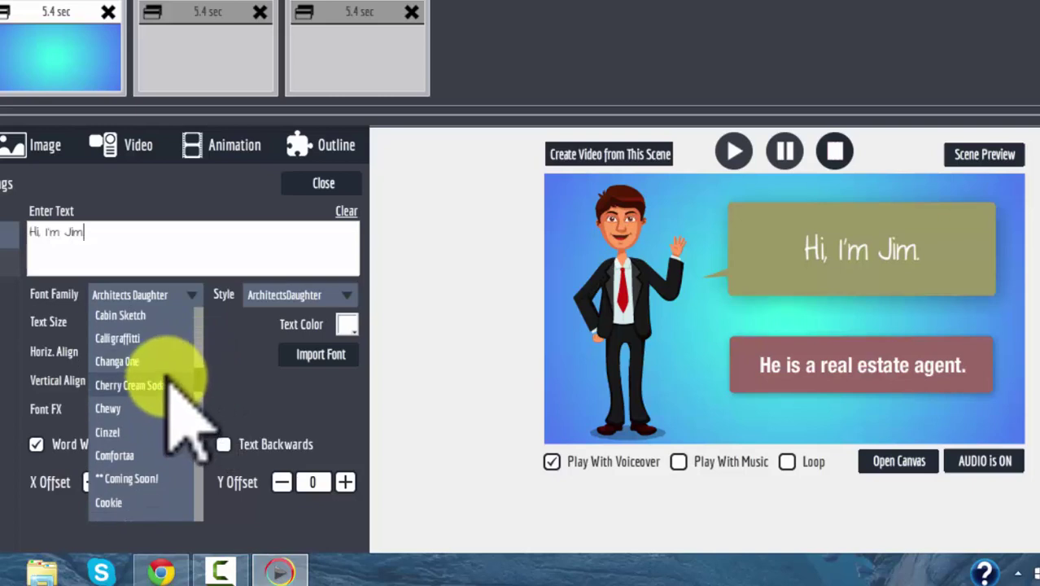
pyautogui.click(183, 361)
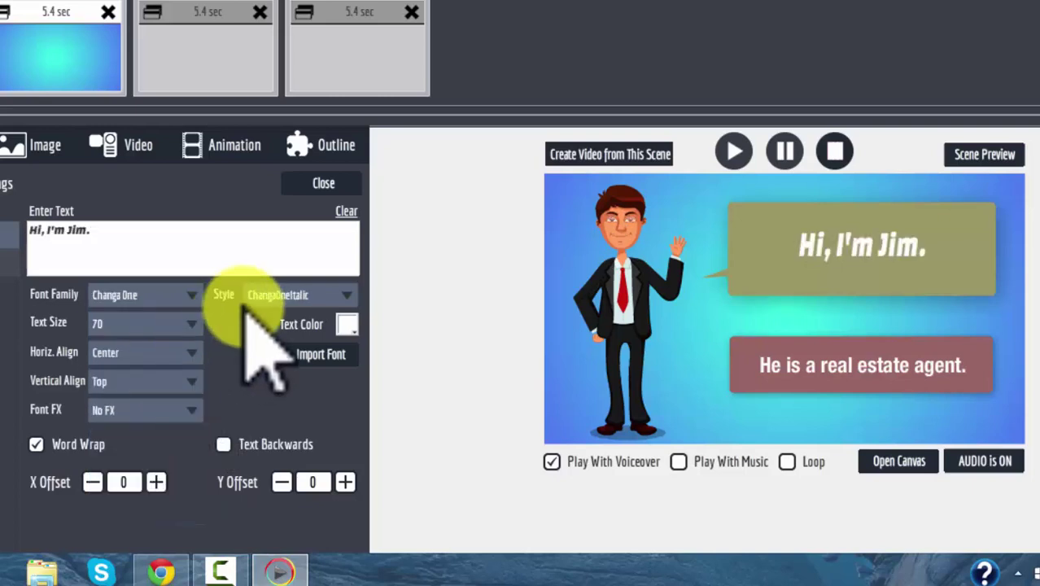
# - Switch the "Hi, I'm Jim." caption's font family to Default
pyautogui.click(194, 298)
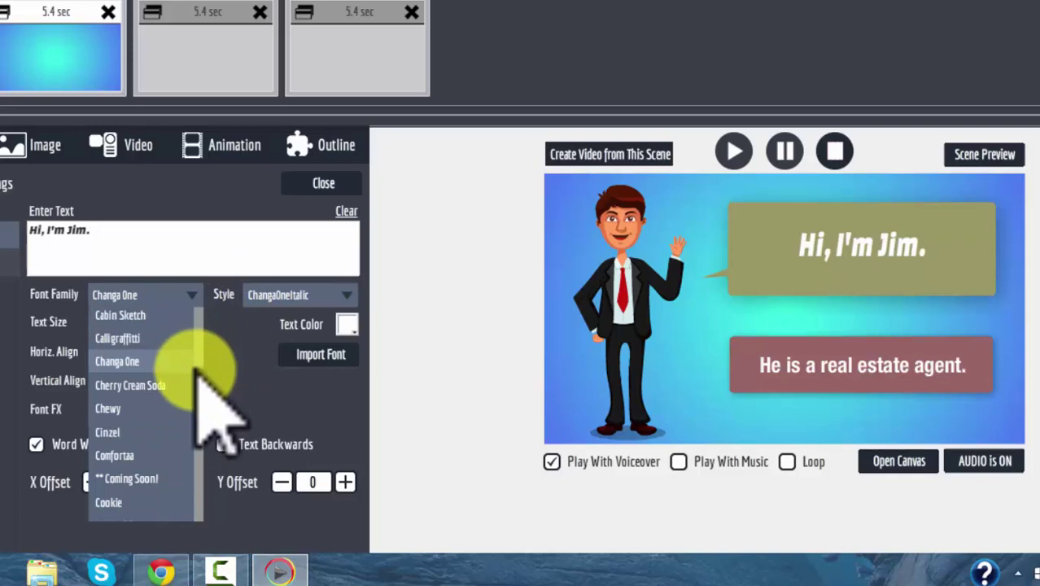
pyautogui.scroll(-6, 197, 374)
pyautogui.scroll(-6, 199, 389)
pyautogui.moveTo(198, 404); pyautogui.dragTo(213, 290)
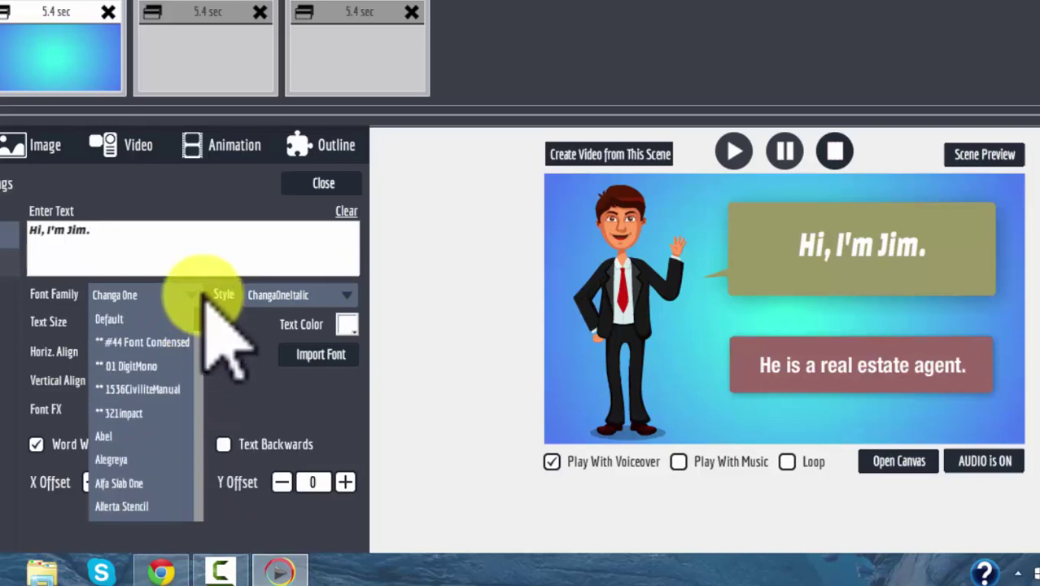
pyautogui.click(166, 317)
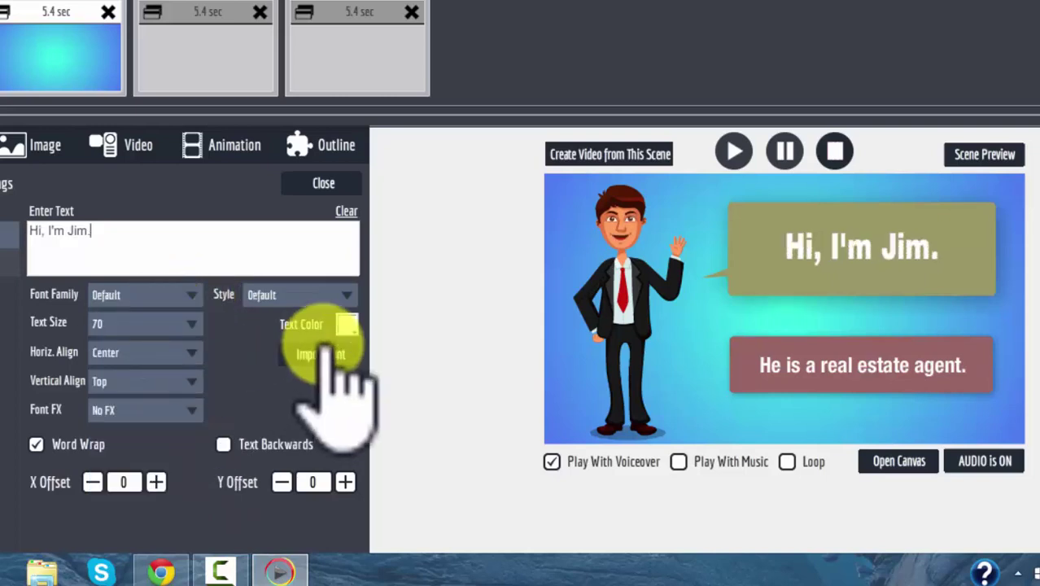
# - Give the first caption Black Clone Shift 1 Font FX, briefly trying Strong Shadow
pyautogui.click(190, 417)
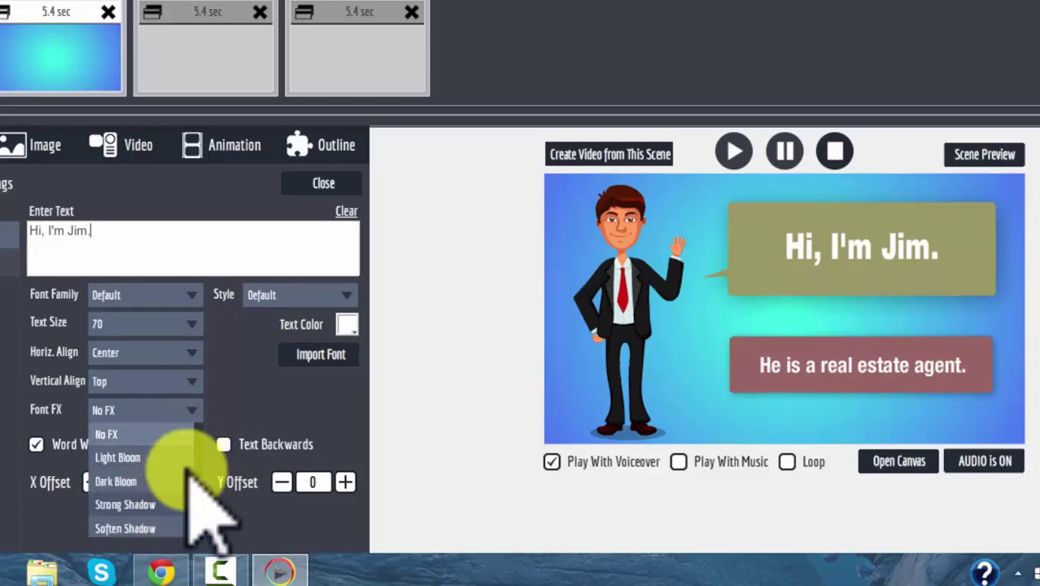
pyautogui.scroll(-1, 204, 461)
pyautogui.scroll(-2, 213, 488)
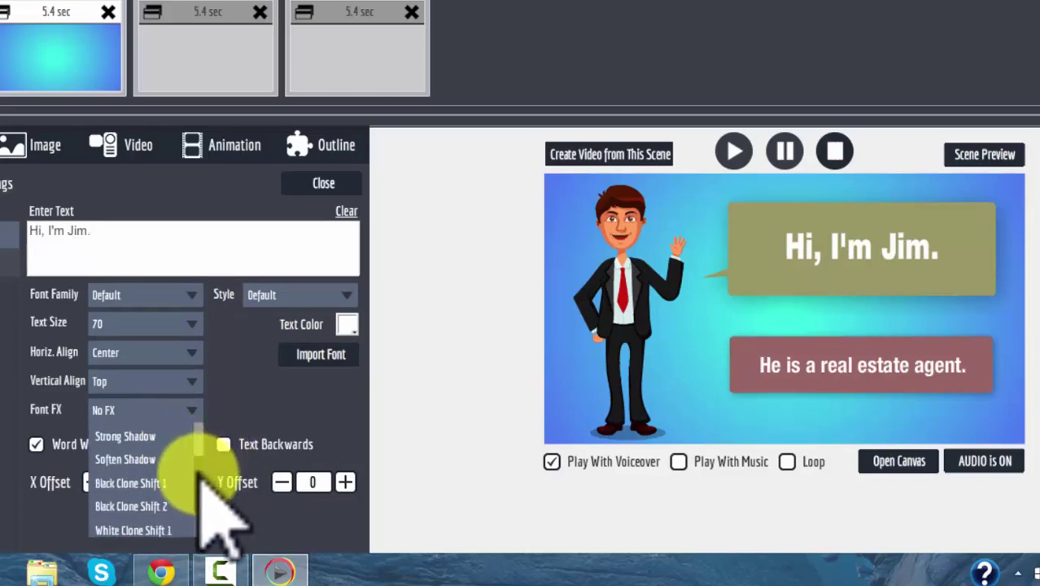
pyautogui.click(170, 483)
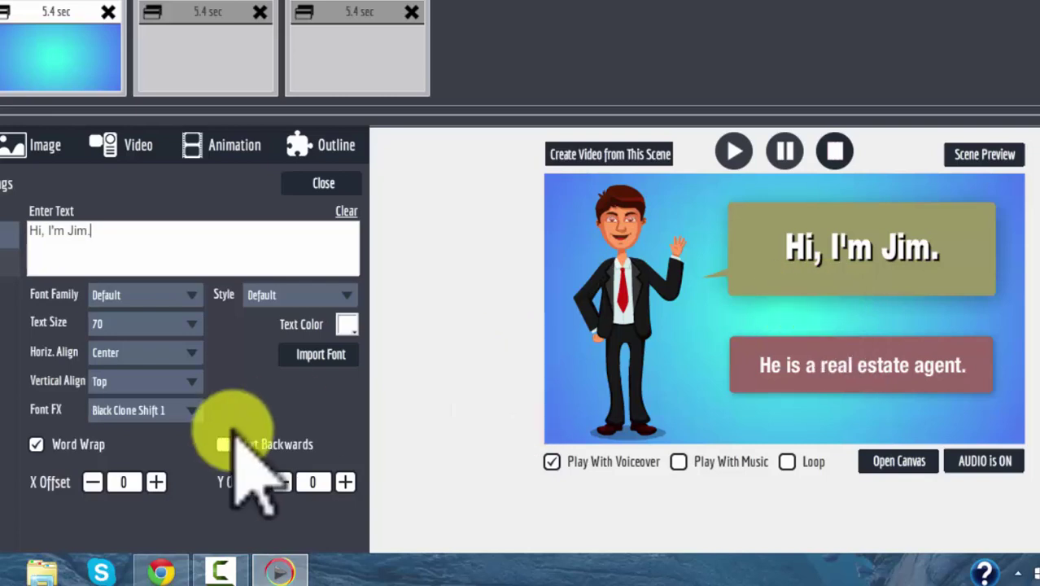
pyautogui.click(194, 410)
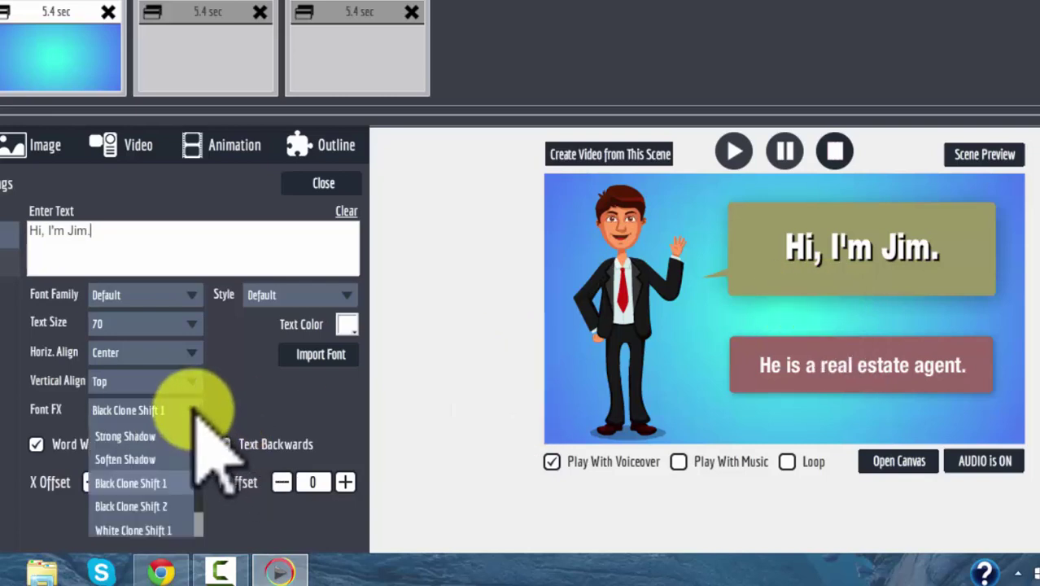
pyautogui.click(163, 437)
pyautogui.click(194, 410)
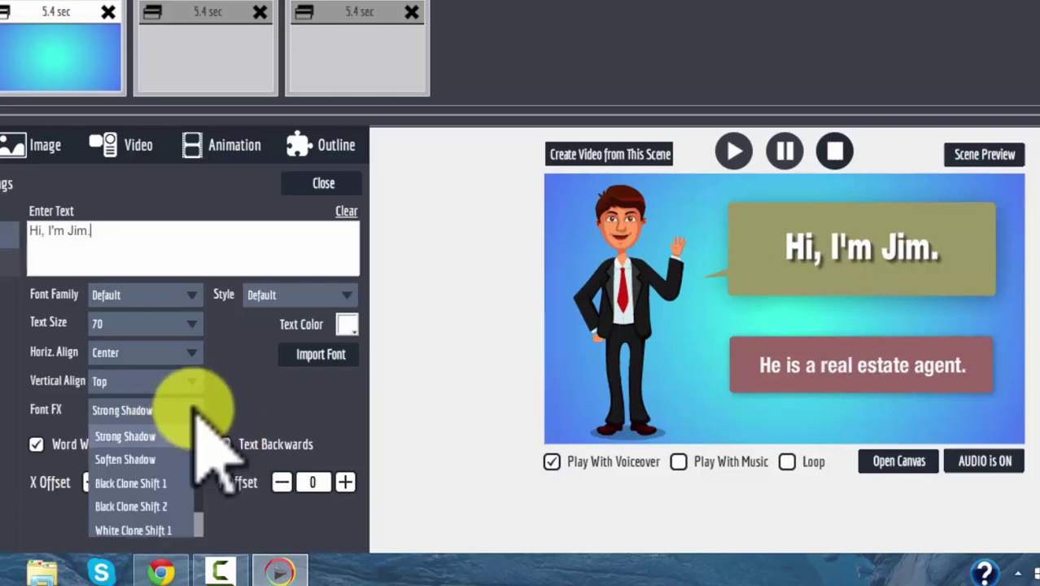
pyautogui.click(175, 487)
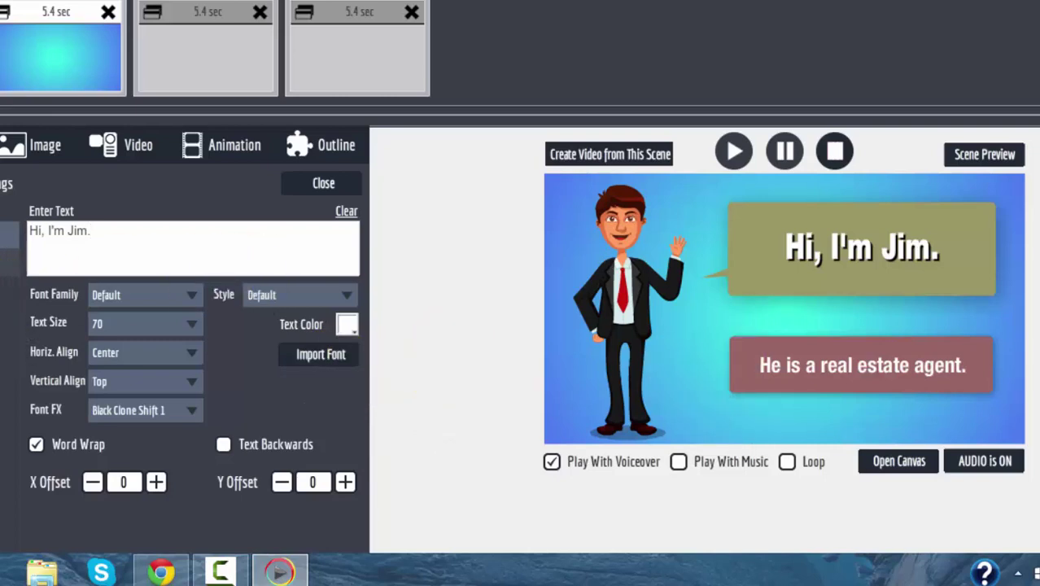
# - Apply Black Clone Shift 1 Font FX to the "He is a real estate agent." caption
pyautogui.click(10, 262)
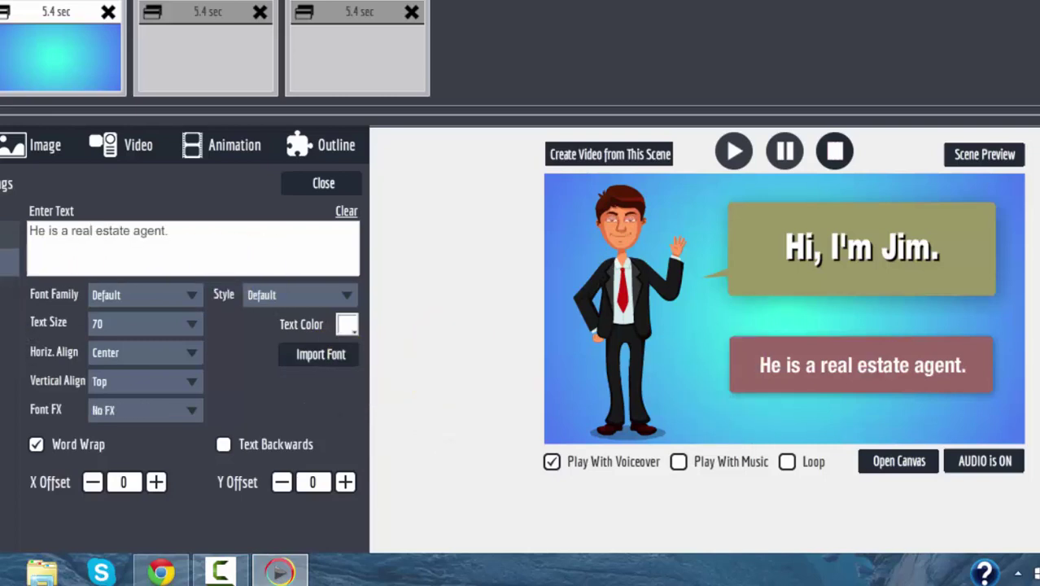
pyautogui.click(193, 409)
pyautogui.click(181, 483)
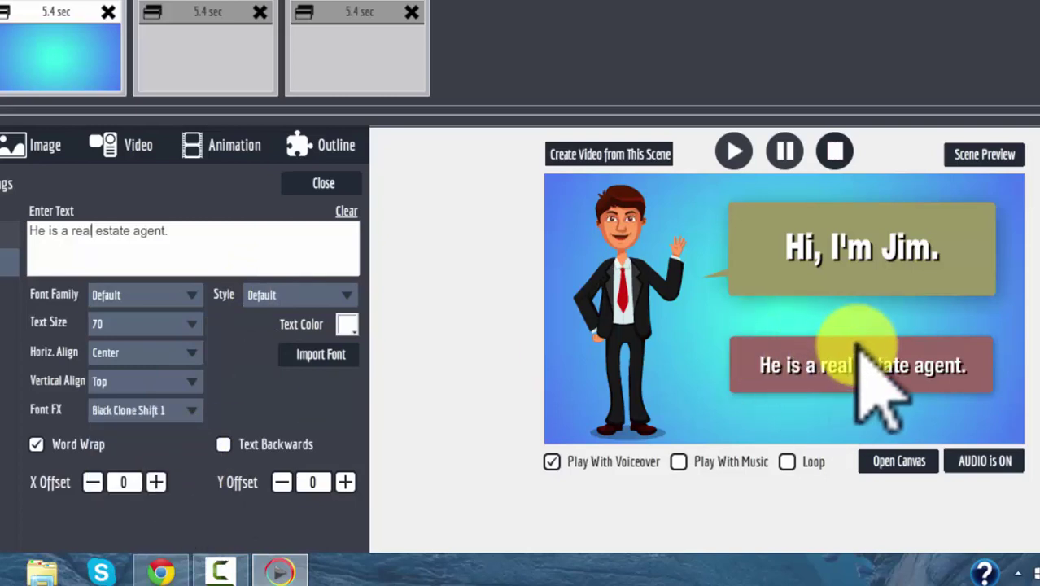
# - Review the scene's Image and Video options, then show its Animation settings
pyautogui.click(40, 148)
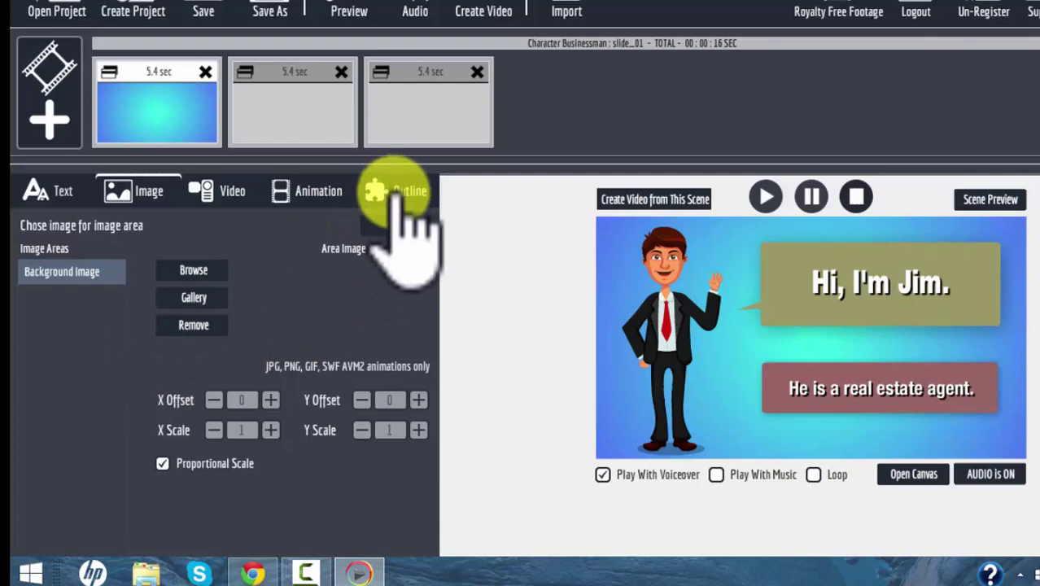
pyautogui.click(232, 192)
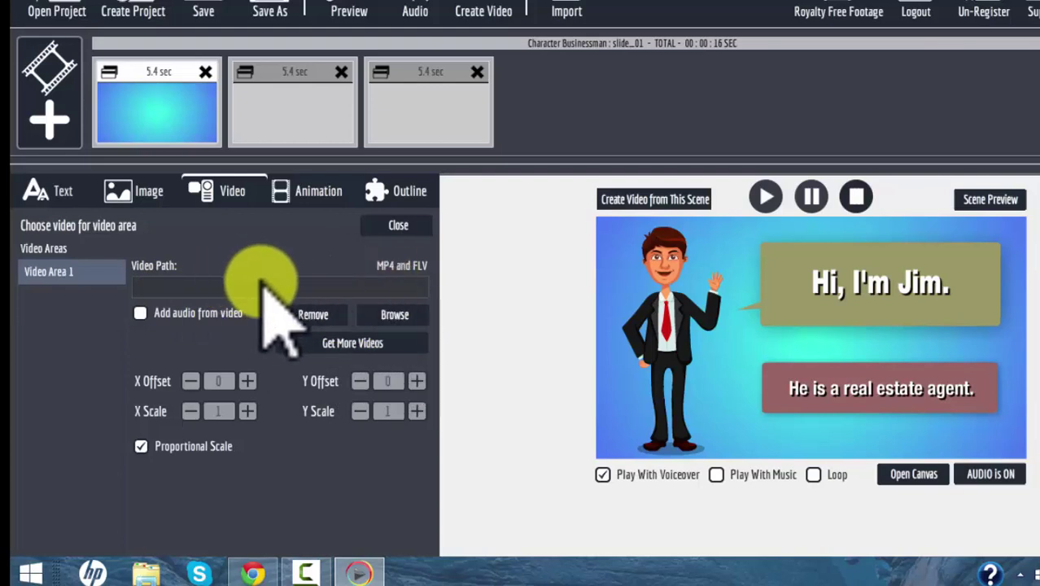
pyautogui.click(316, 193)
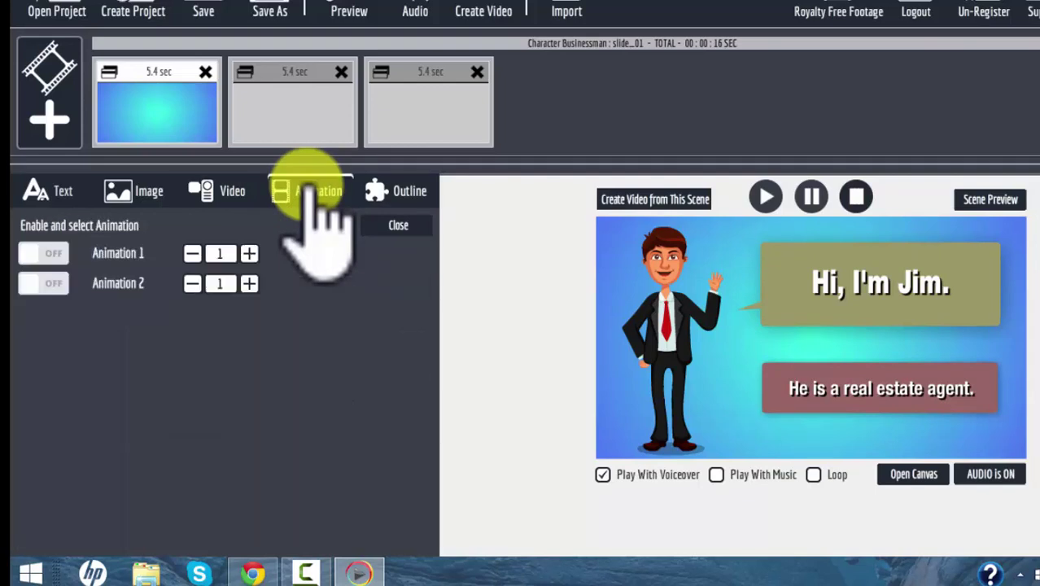
# - Turn on both overlay animations and step Animation 1 to design 5
pyautogui.click(31, 253)
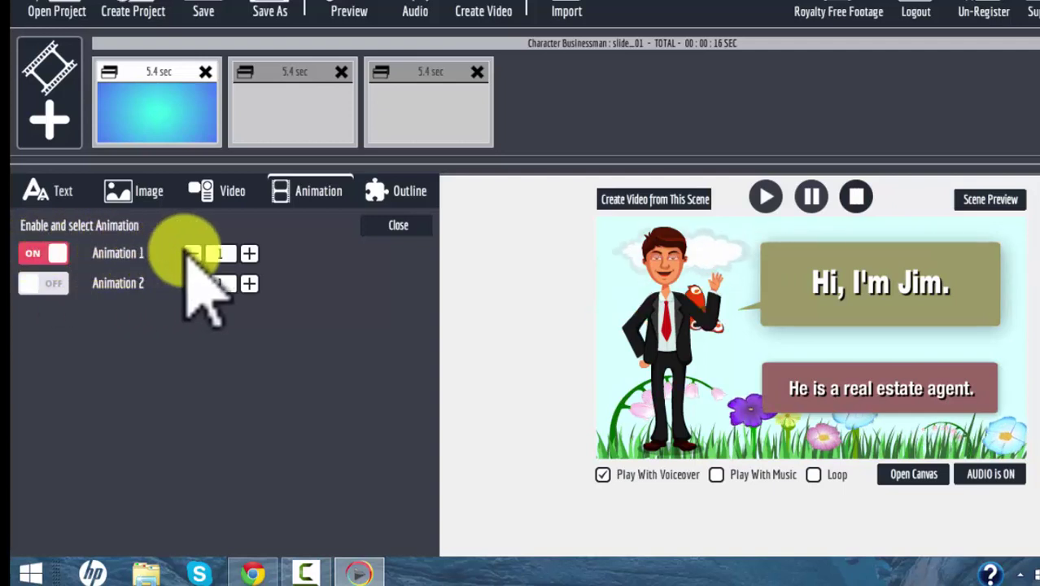
pyautogui.click(37, 283)
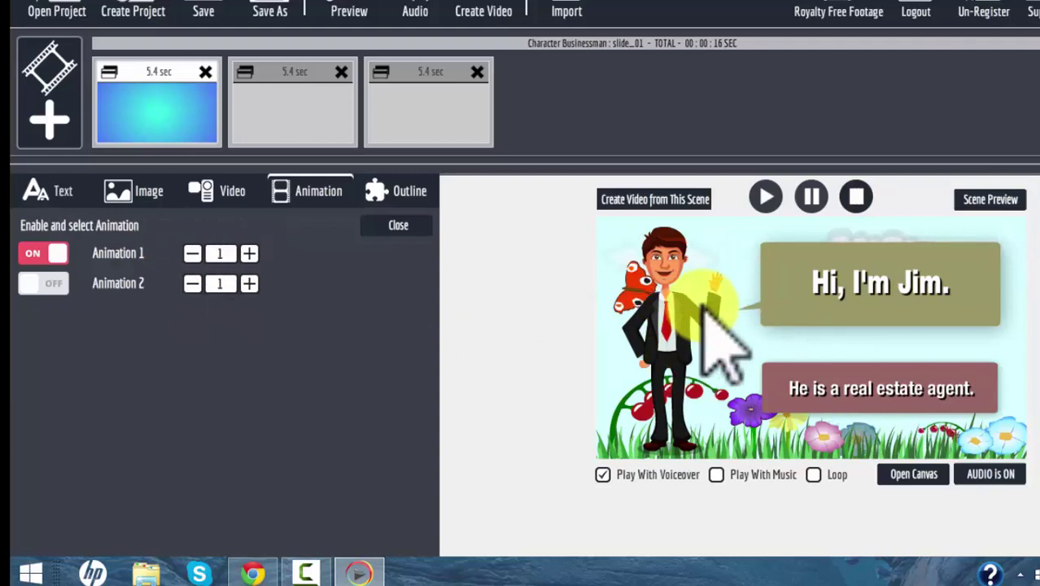
pyautogui.click(250, 256)
pyautogui.click(250, 256)
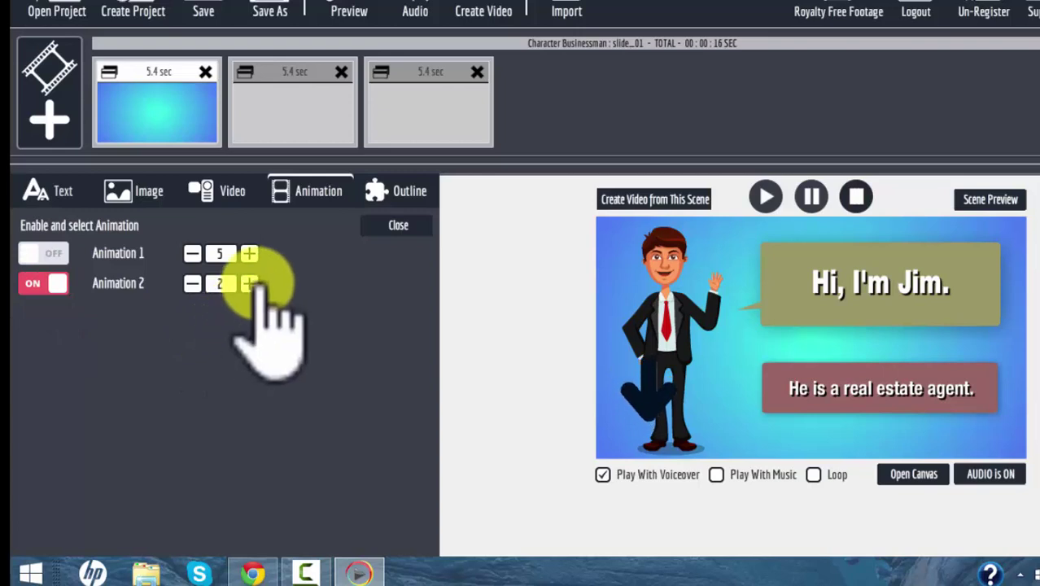
# - Step Animation 2 to arrow design 8, switch it off, and go to the second slide
pyautogui.click(252, 285)
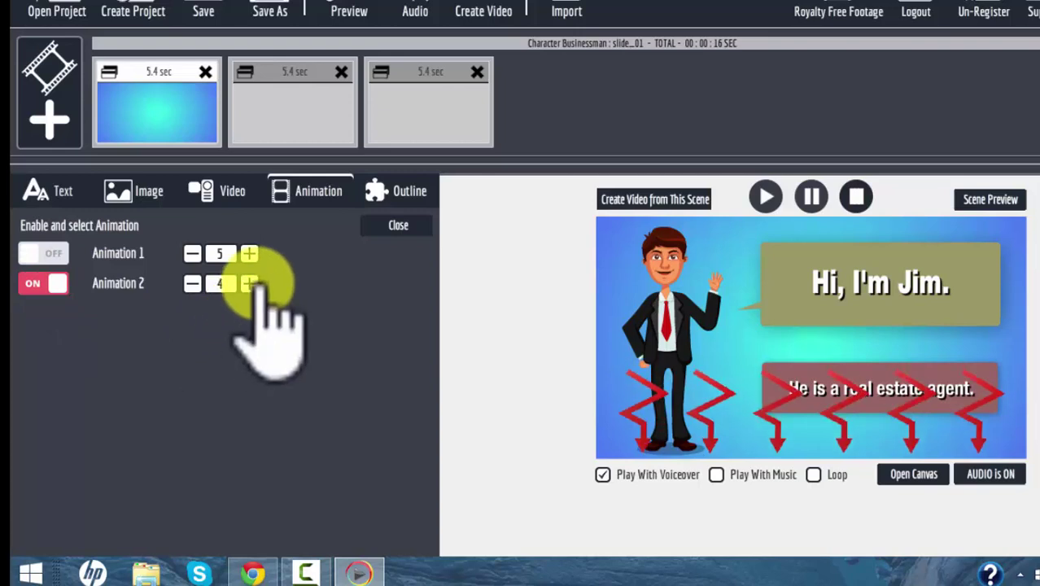
pyautogui.click(252, 285)
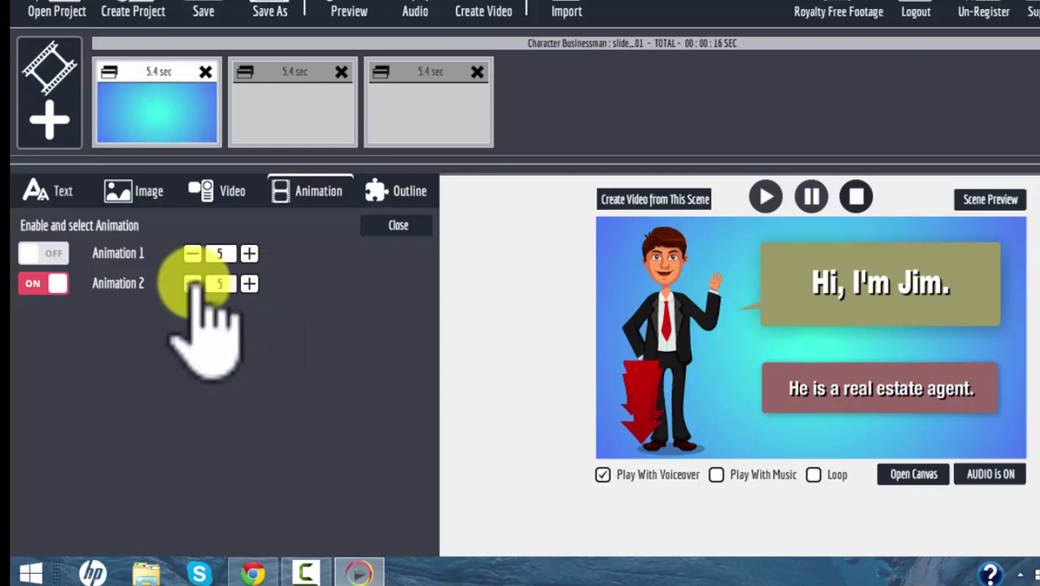
pyautogui.click(250, 284)
pyautogui.click(250, 284)
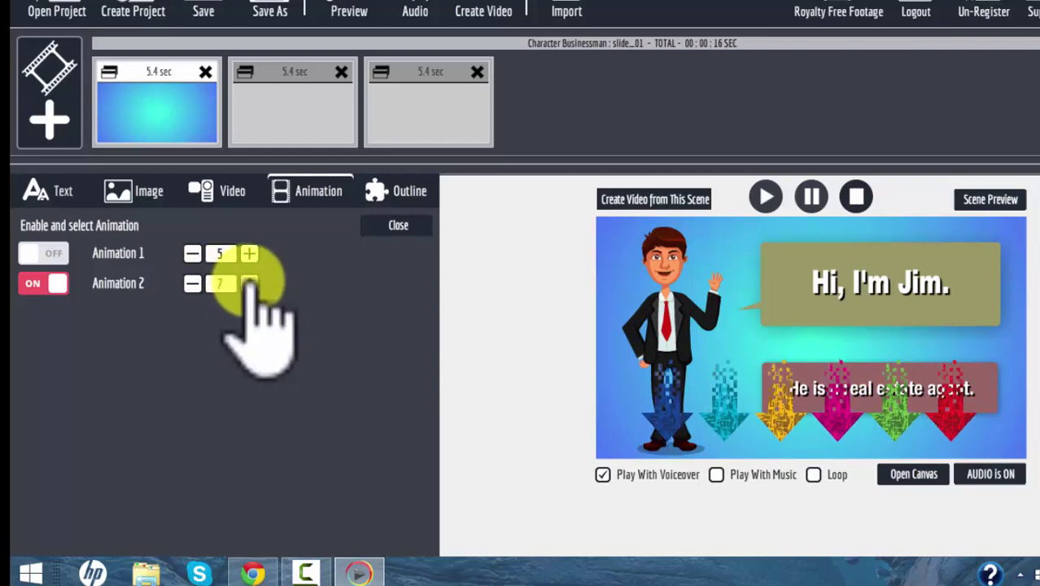
pyautogui.click(249, 284)
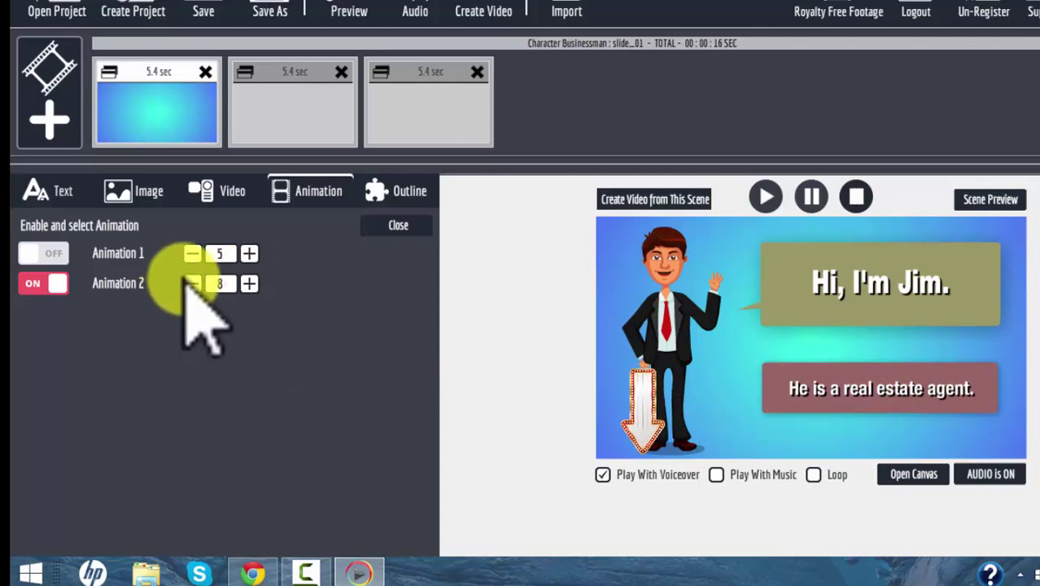
pyautogui.click(41, 285)
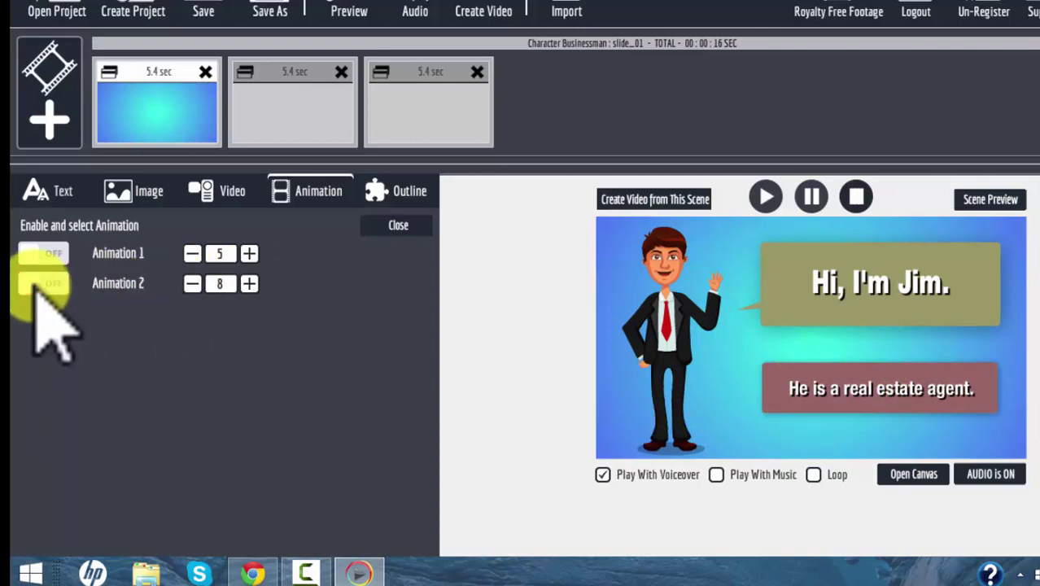
pyautogui.click(290, 147)
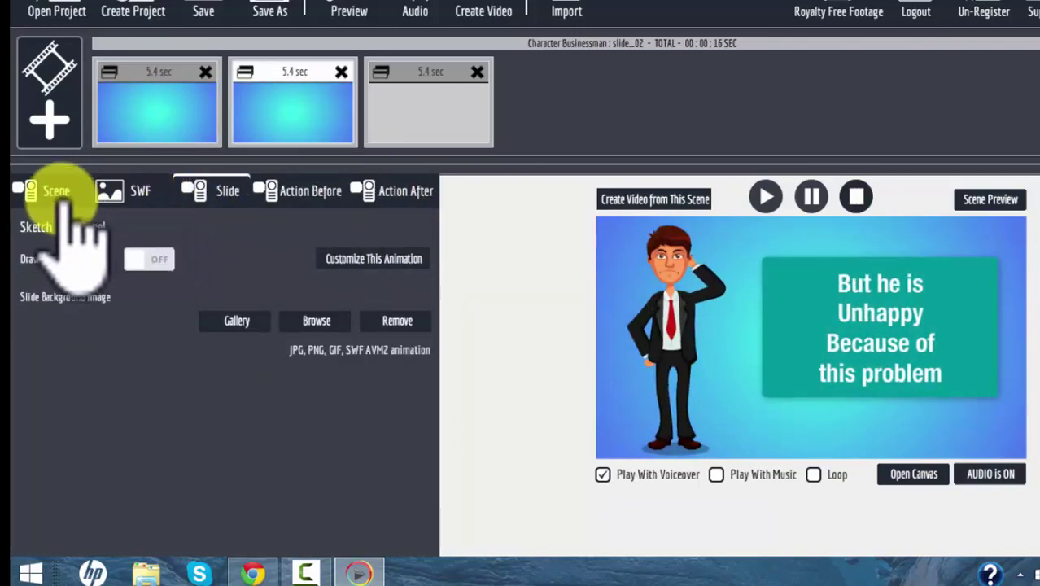
# - Customize Slide_02, look through its Text, Image, Video and Animation tabs, and show Outline settings
pyautogui.click(211, 190)
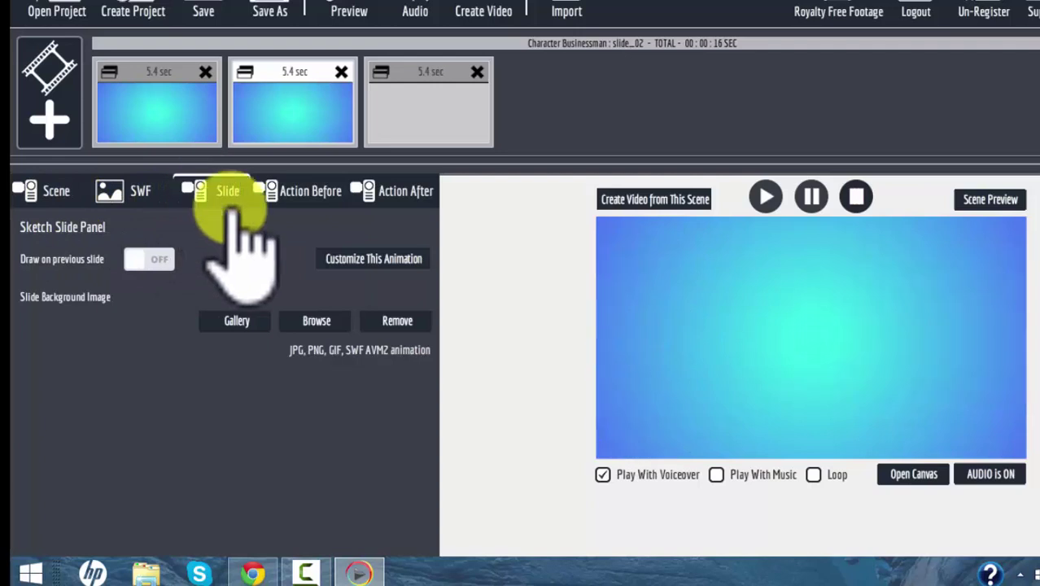
pyautogui.click(366, 262)
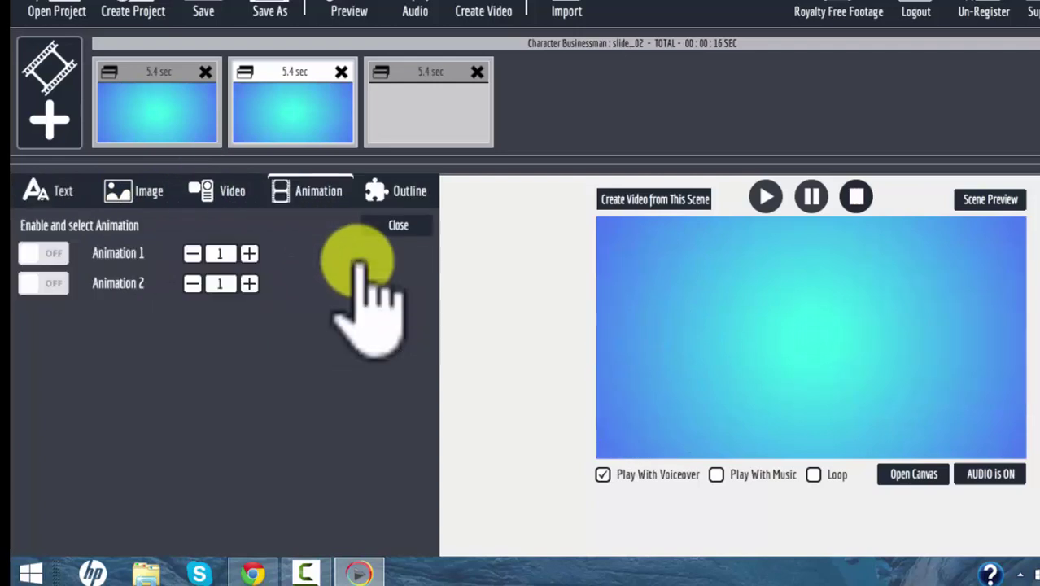
pyautogui.click(67, 199)
pyautogui.click(143, 191)
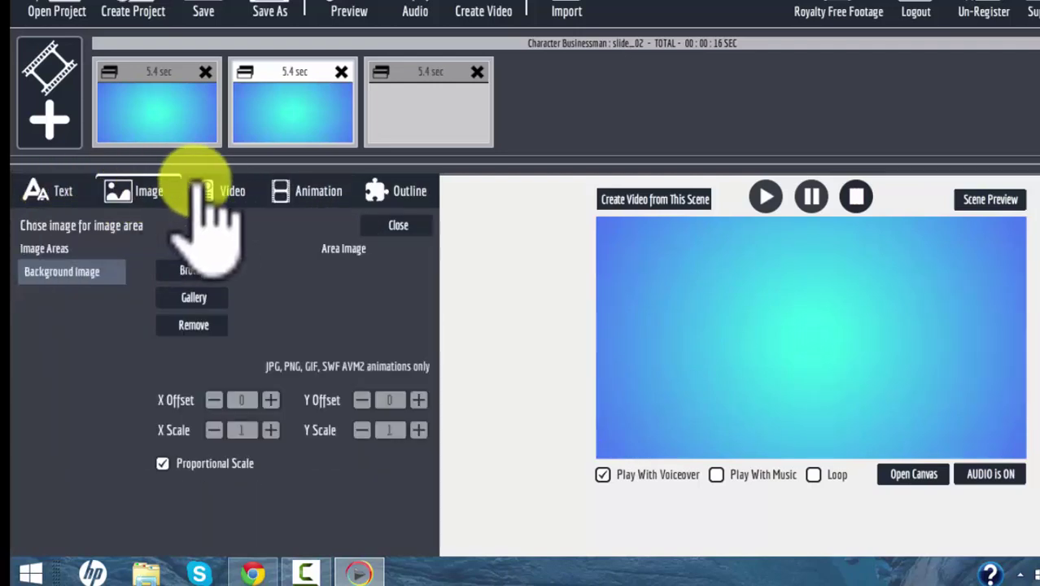
pyautogui.click(214, 195)
pyautogui.click(325, 196)
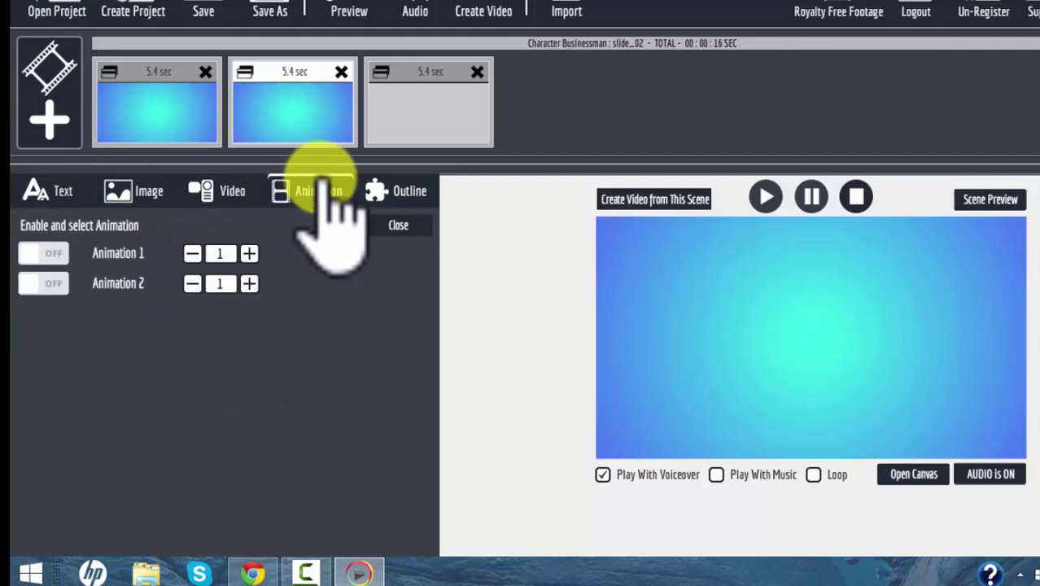
pyautogui.click(409, 195)
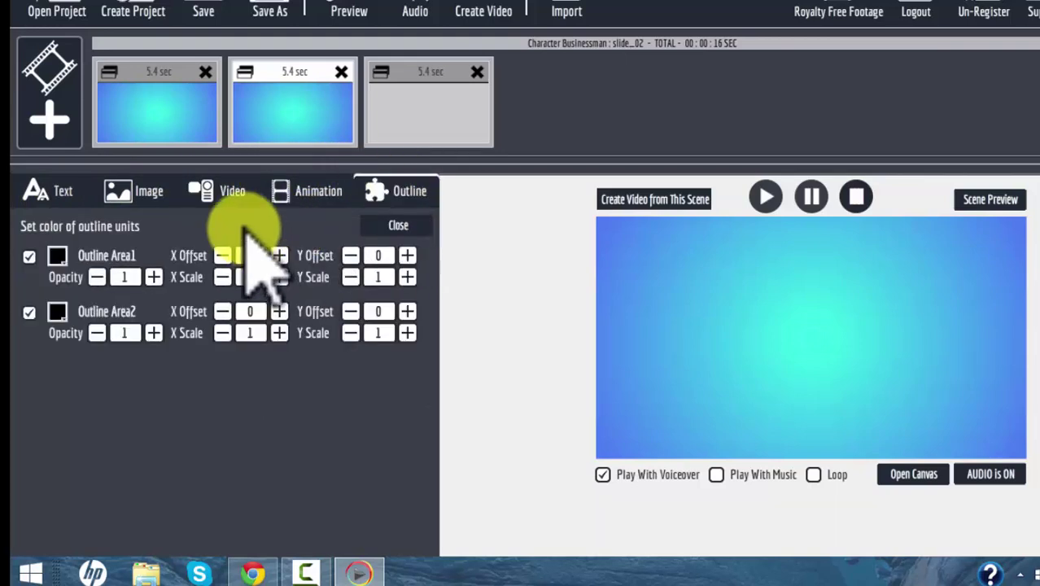
# - Set Outline Area1 to magenta with it enabled, after trying red and light green
pyautogui.click(28, 259)
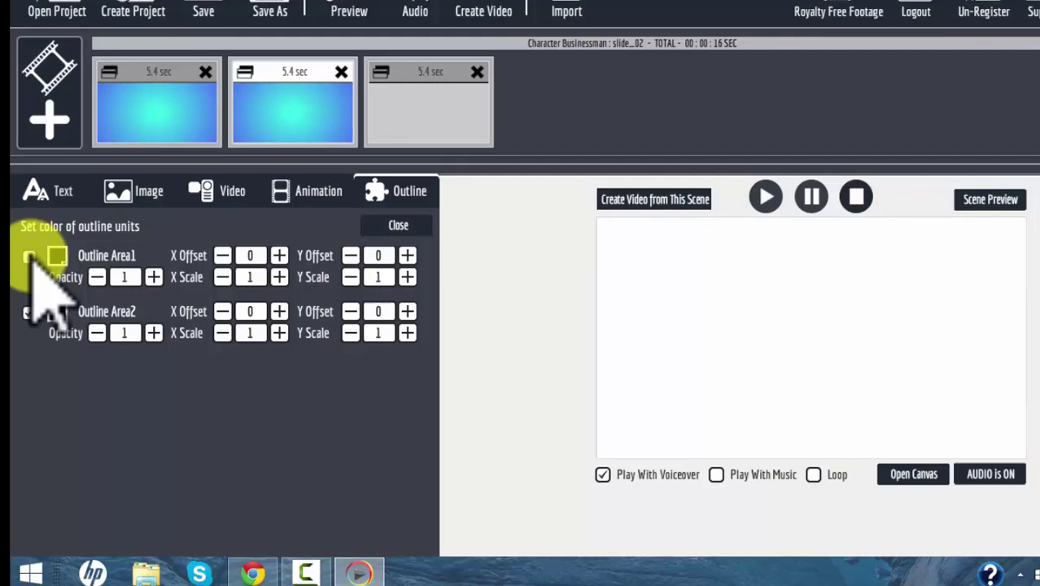
pyautogui.click(766, 196)
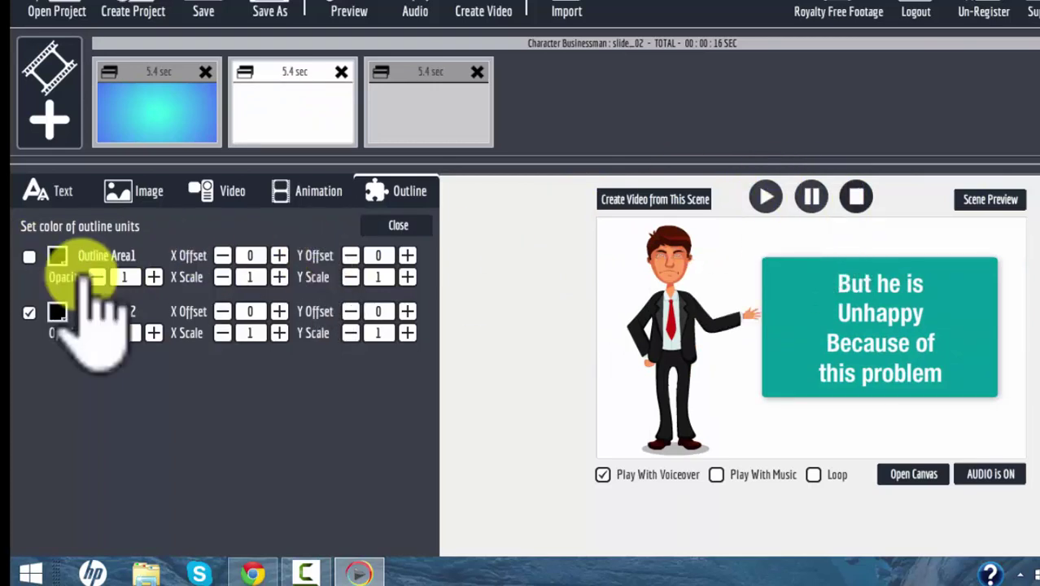
pyautogui.click(57, 259)
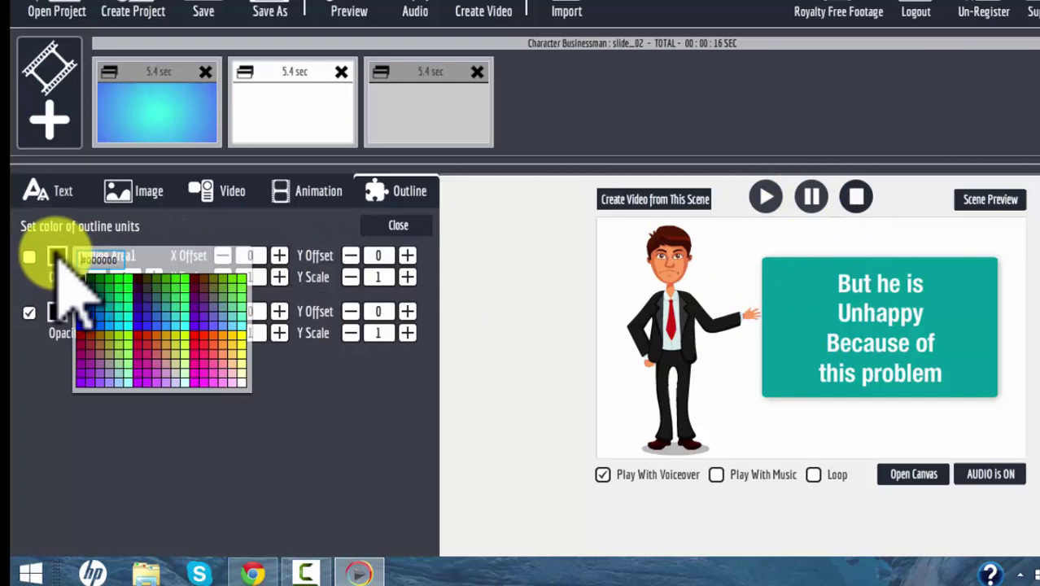
pyautogui.click(197, 333)
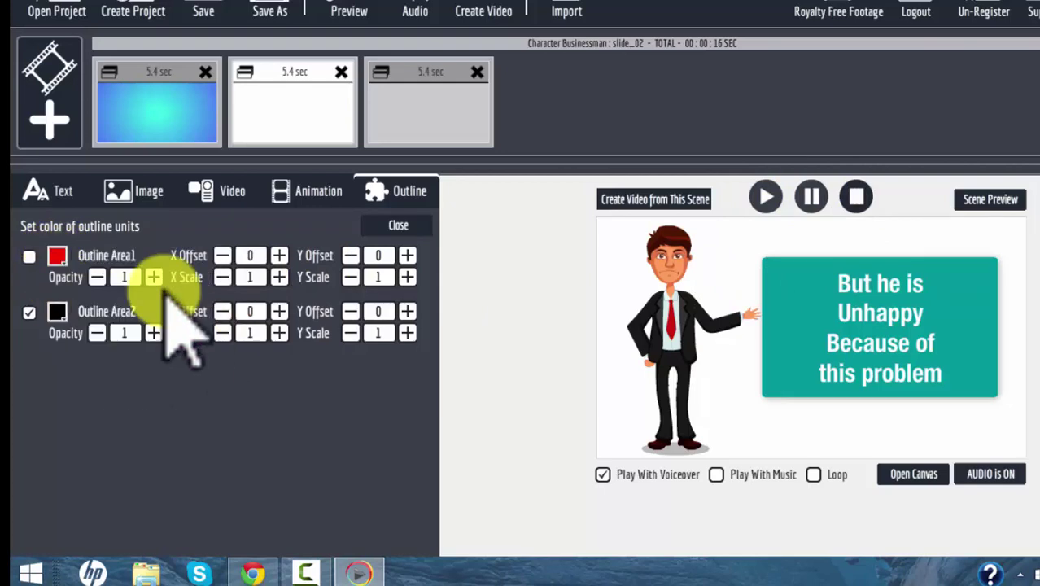
pyautogui.click(29, 257)
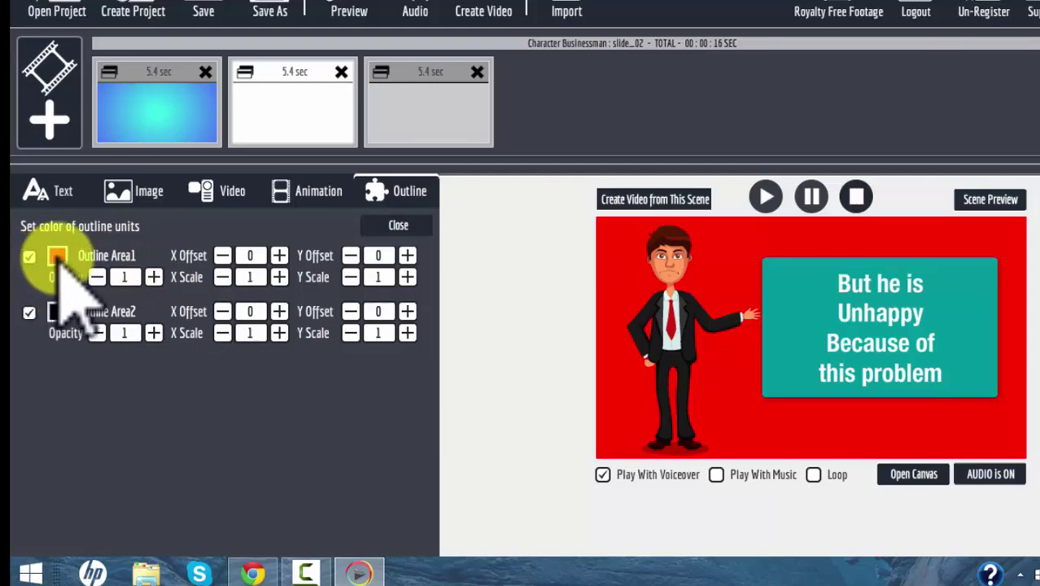
pyautogui.click(57, 258)
pyautogui.click(132, 356)
pyautogui.click(138, 373)
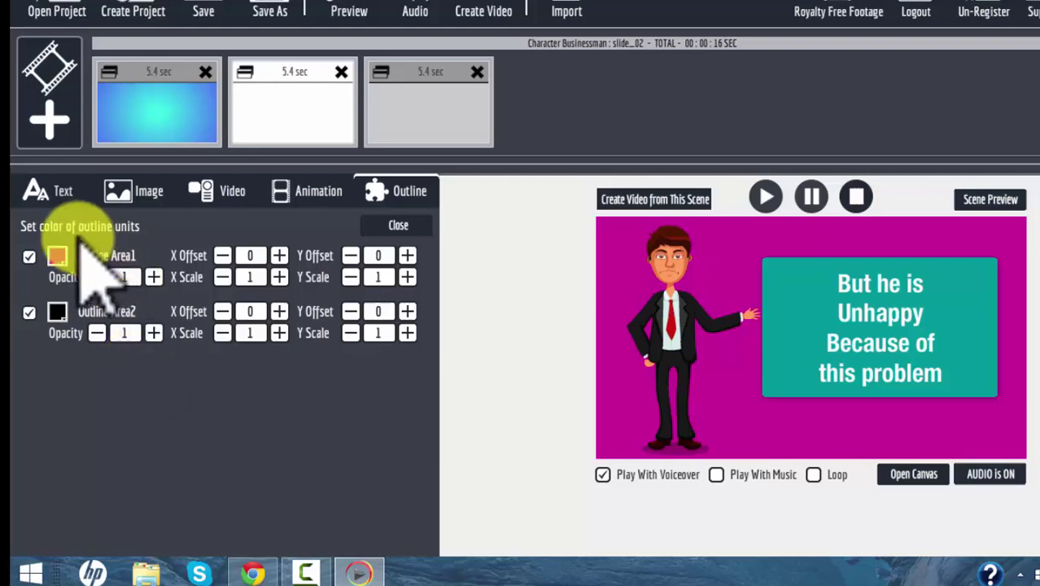
# - Untick Outline Area2 to remove the caption box's teal backing
pyautogui.click(29, 313)
pyautogui.click(29, 313)
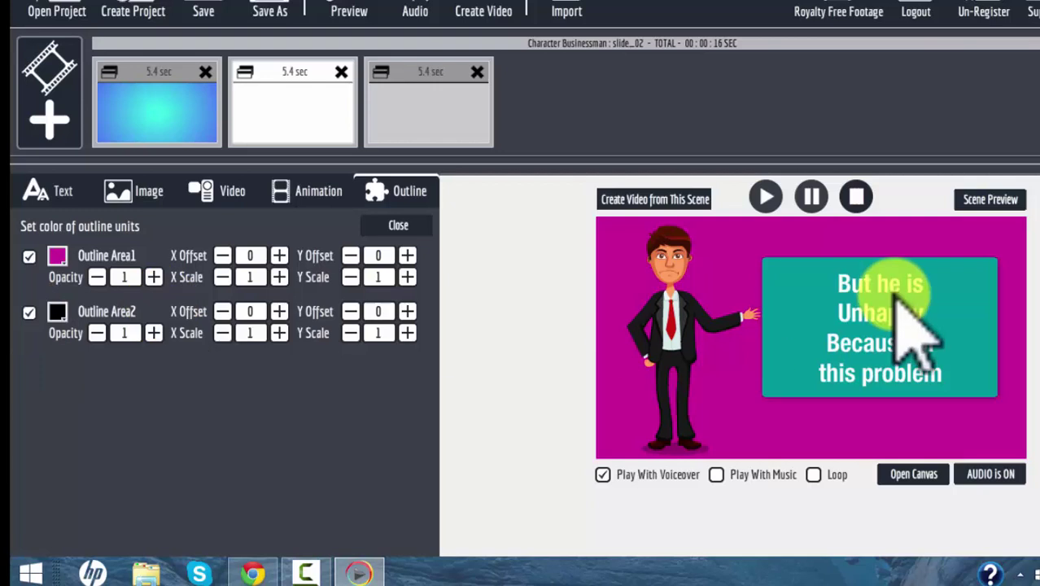
pyautogui.click(29, 313)
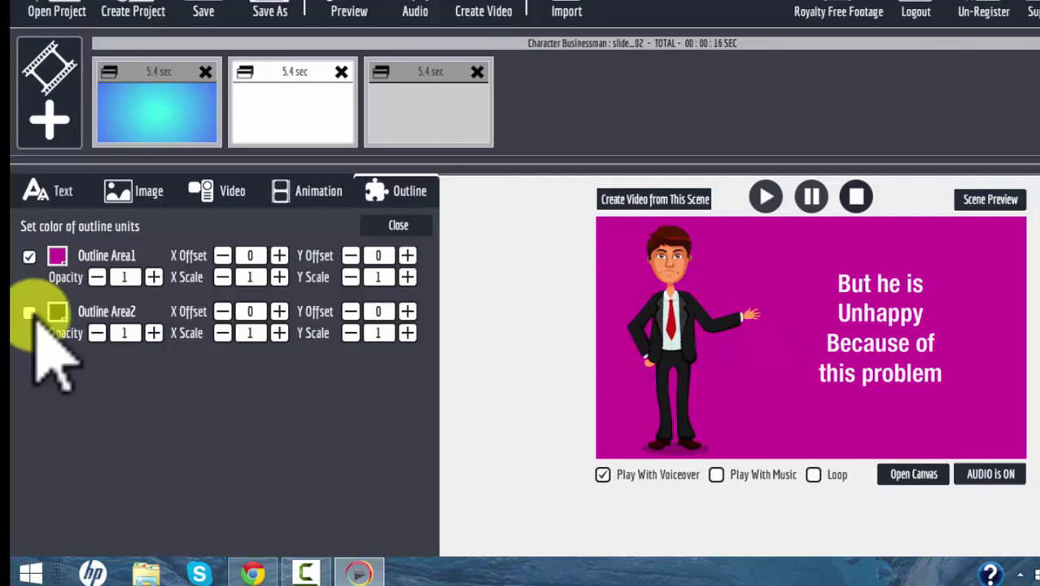
# - Enable Outline Area2 on Slide_02 and, after trying green, maroon and dark red, colour it orange (#ff6633)
pyautogui.click(28, 313)
pyautogui.click(57, 312)
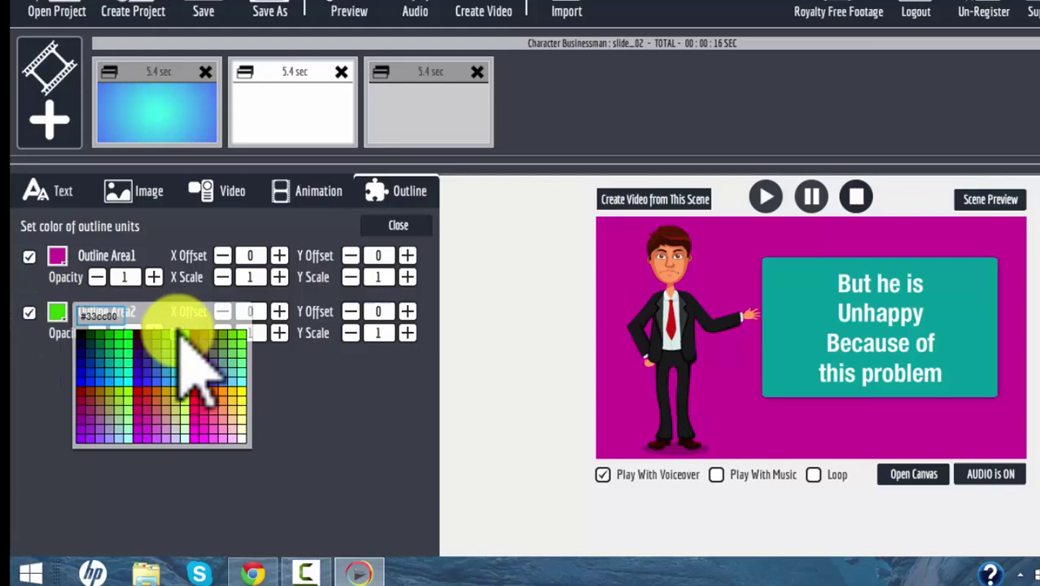
pyautogui.click(244, 340)
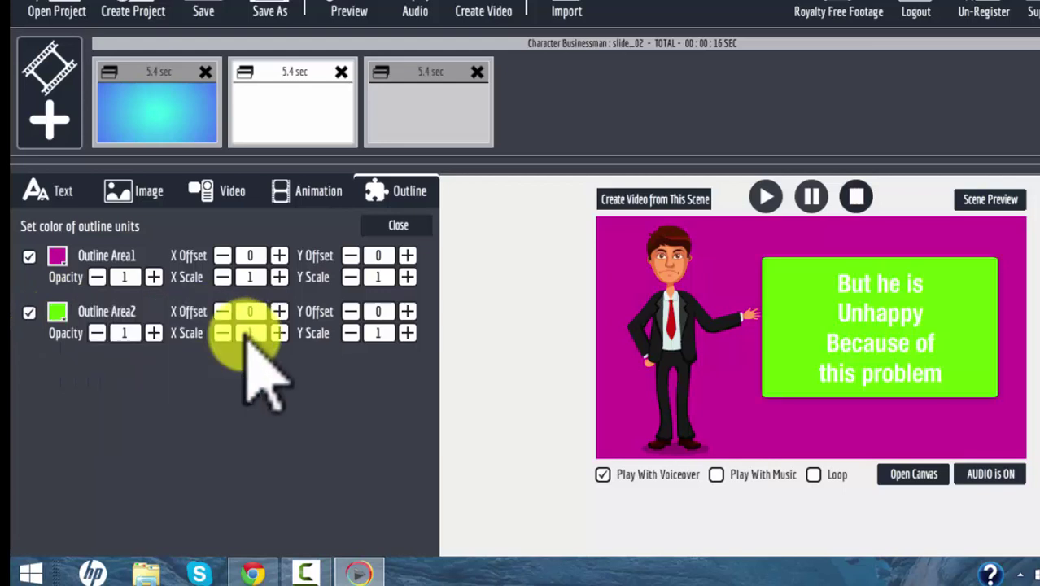
pyautogui.click(57, 314)
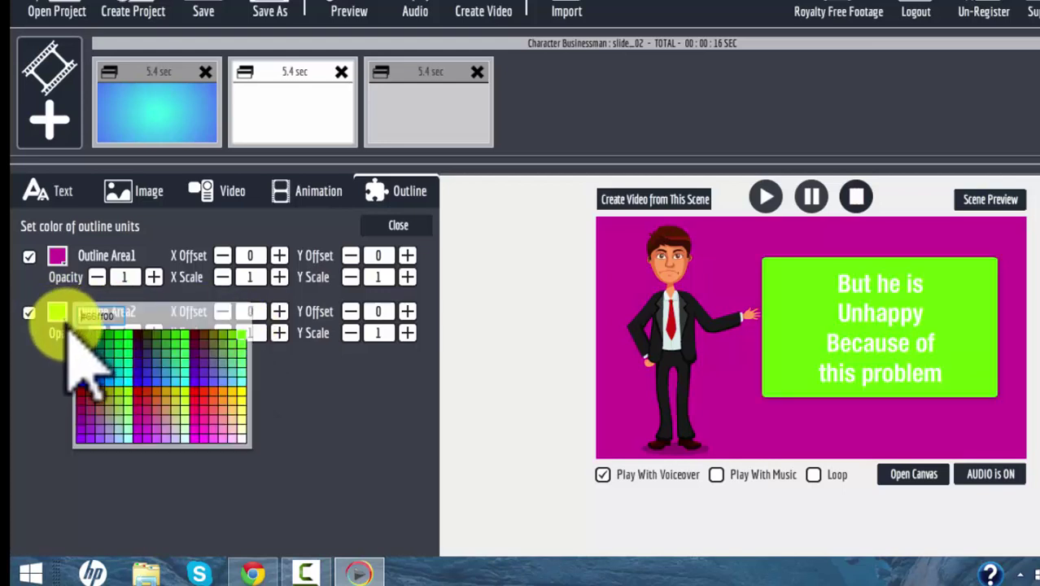
pyautogui.click(213, 391)
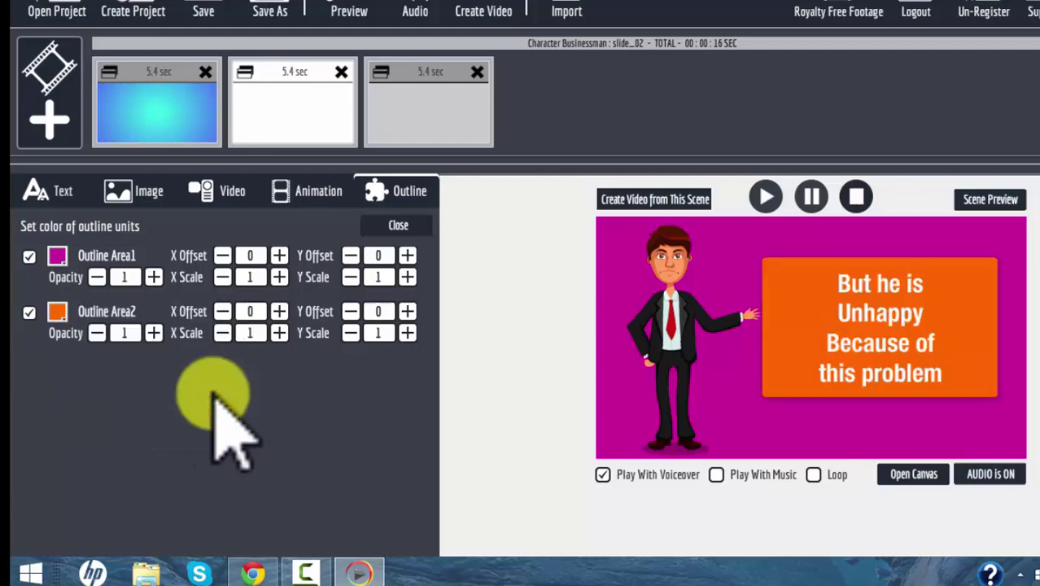
pyautogui.click(57, 314)
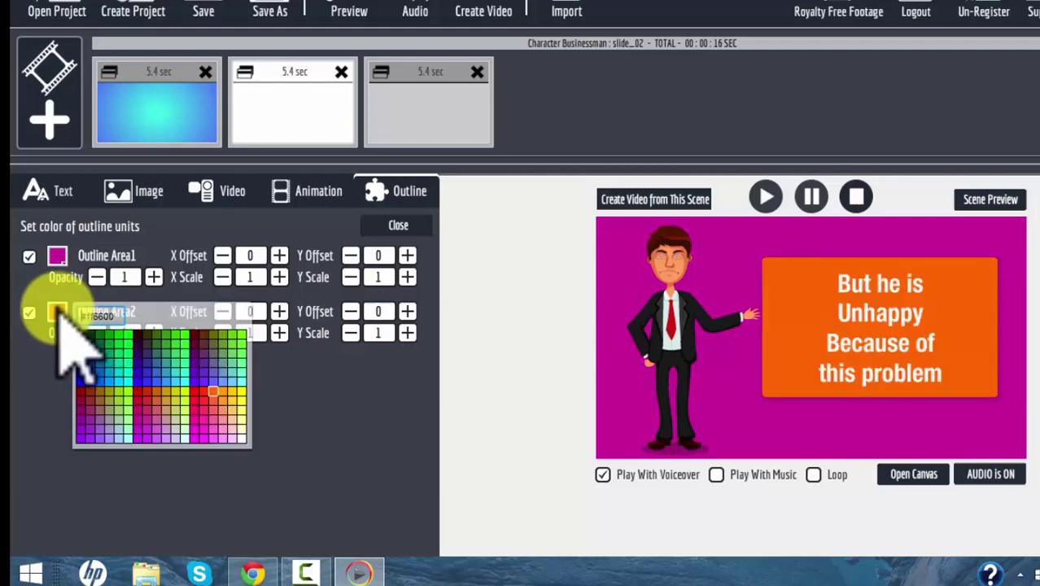
pyautogui.click(140, 342)
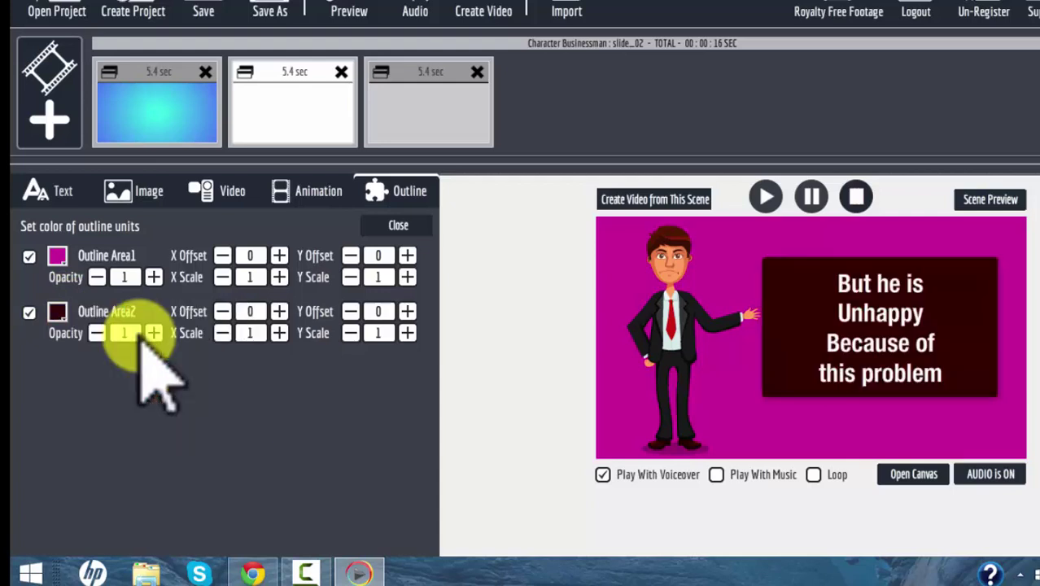
pyautogui.click(56, 314)
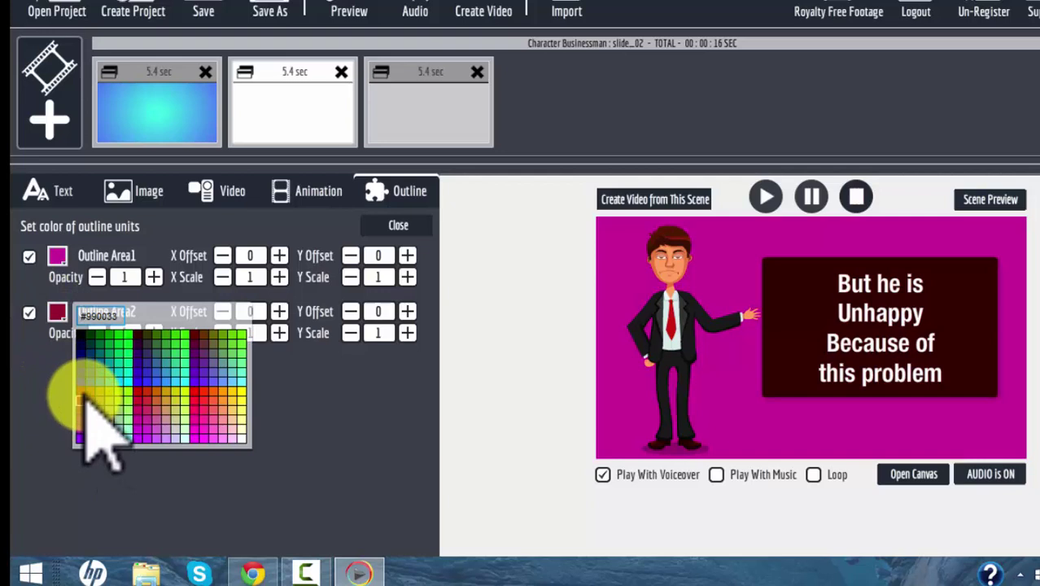
pyautogui.click(84, 358)
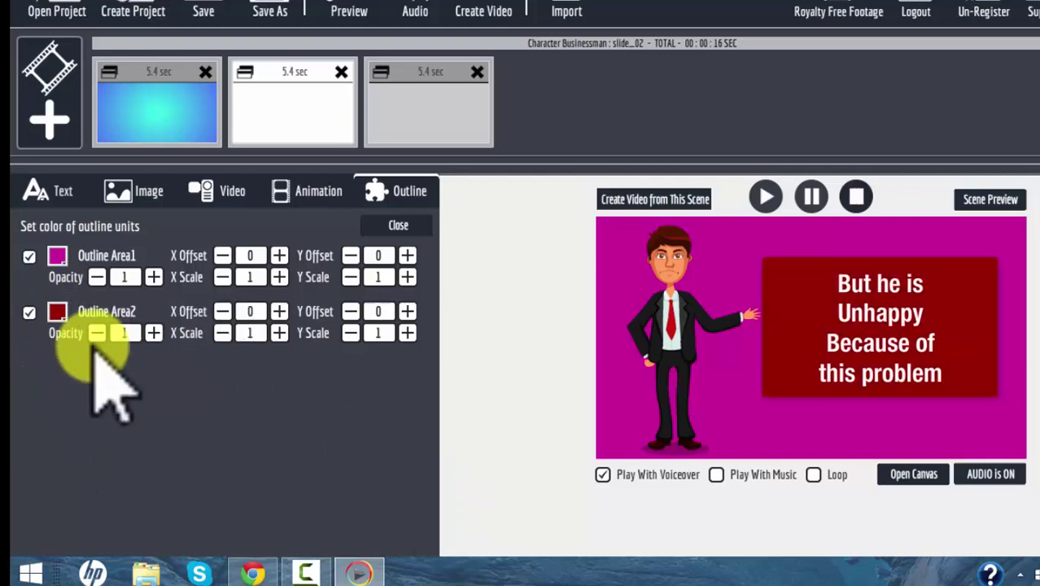
pyautogui.click(54, 314)
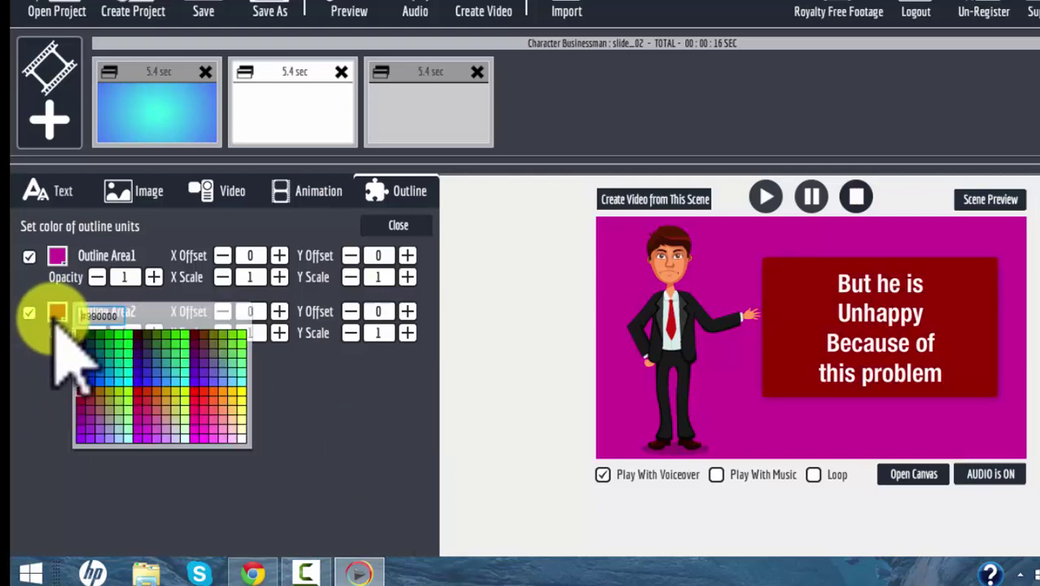
pyautogui.click(217, 405)
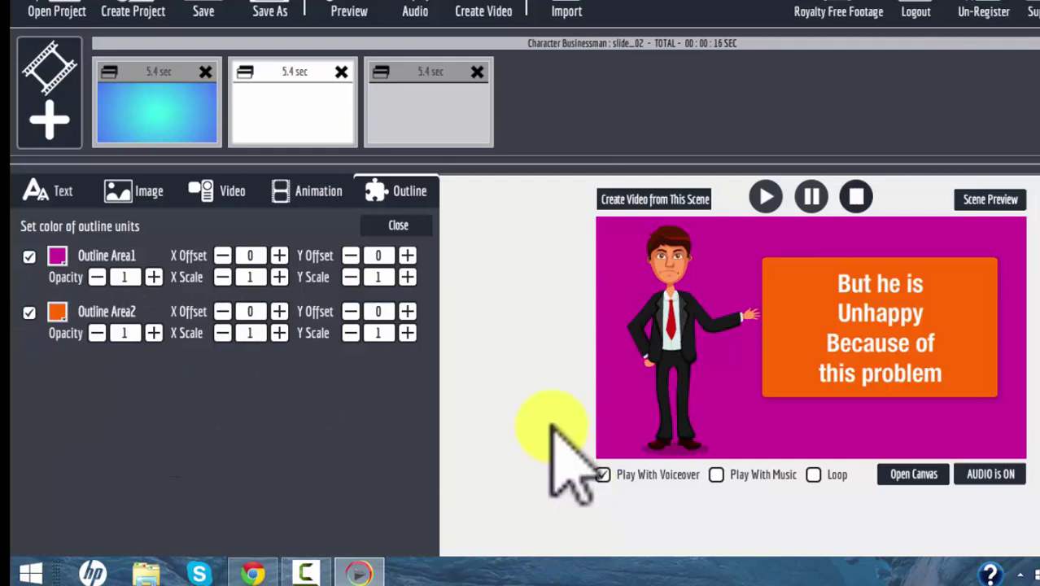